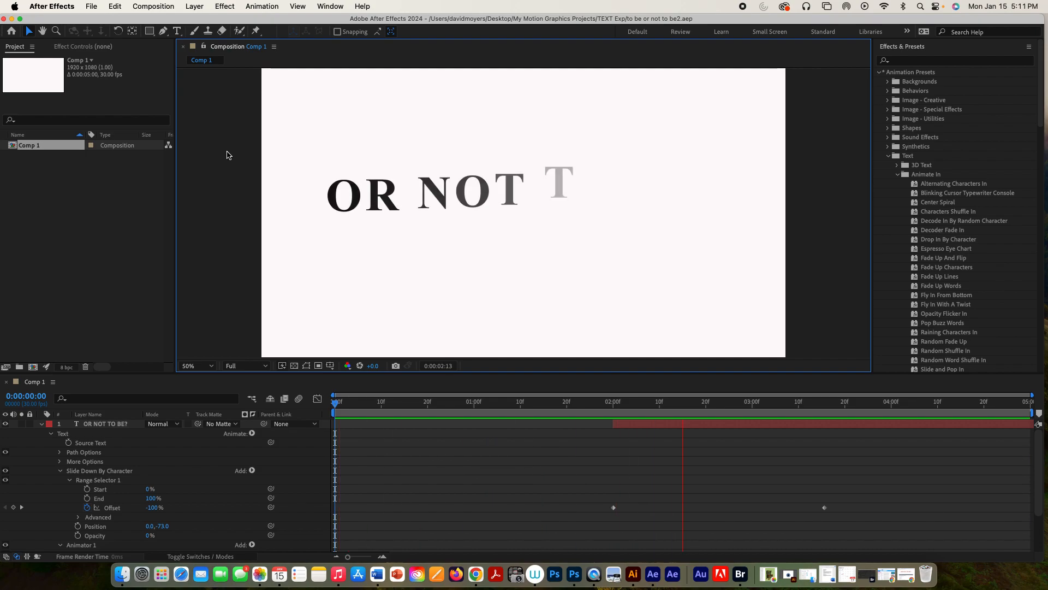
# Start a new project with a composition named Comp 1, using Social Media Landscape HD 1920x1080, 30 fps and a 5-second duration.
pyautogui.press('space')
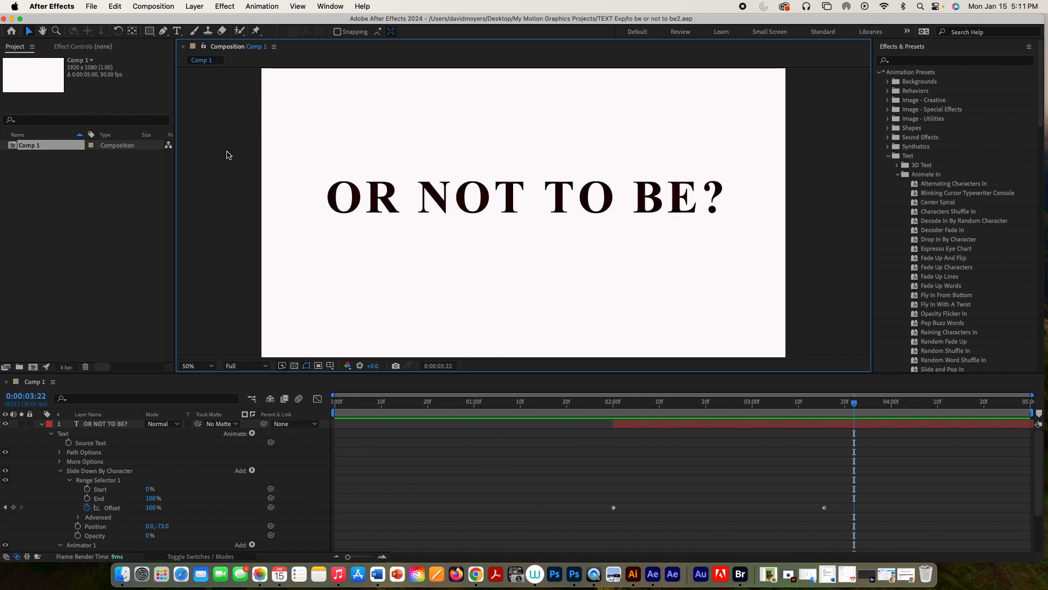
pyautogui.click(91, 6)
pyautogui.moveTo(107, 24)
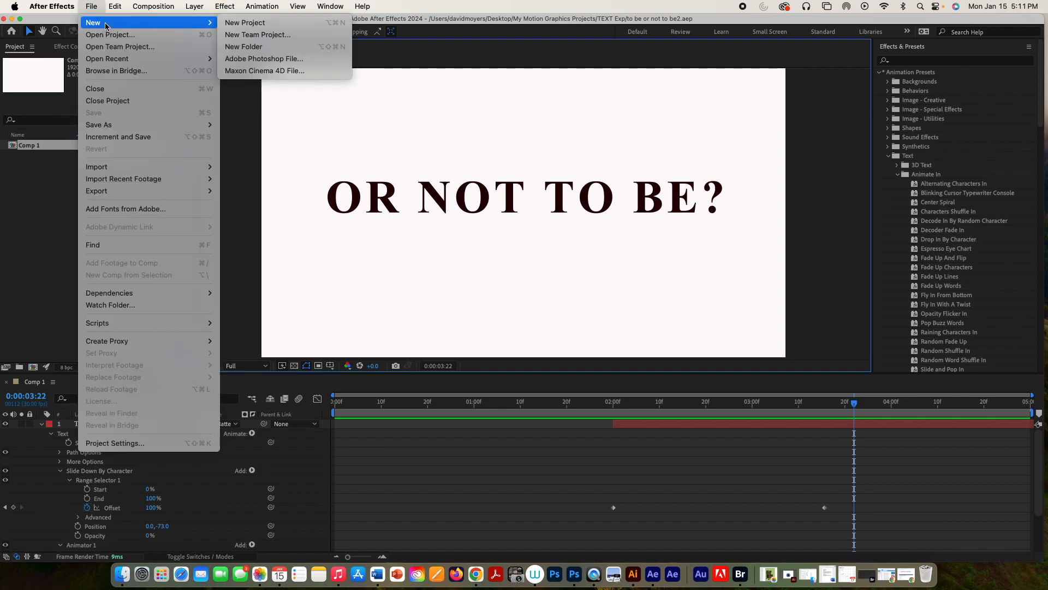
pyautogui.click(275, 23)
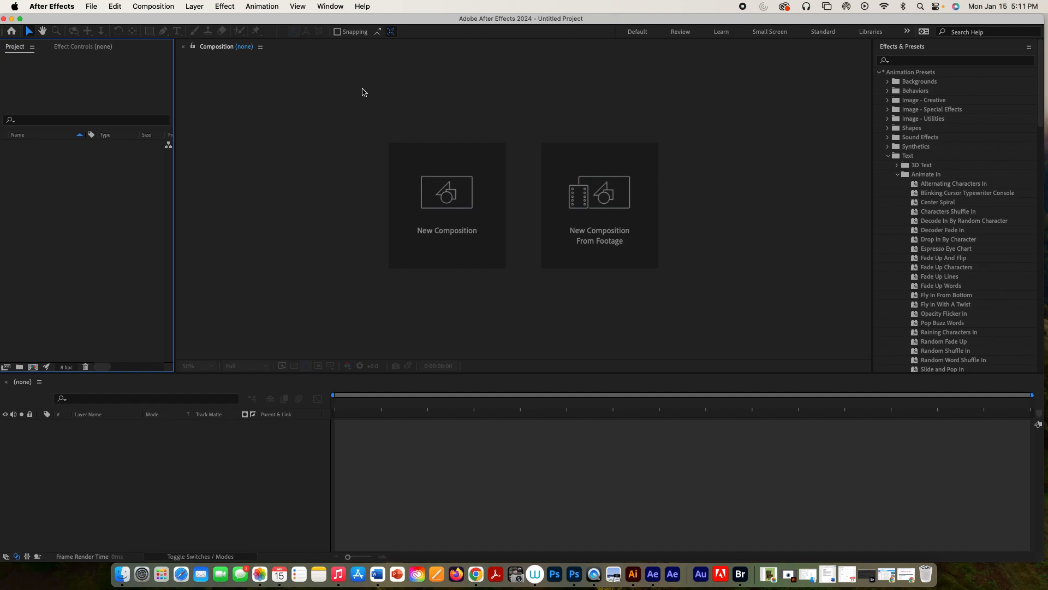
pyautogui.click(447, 192)
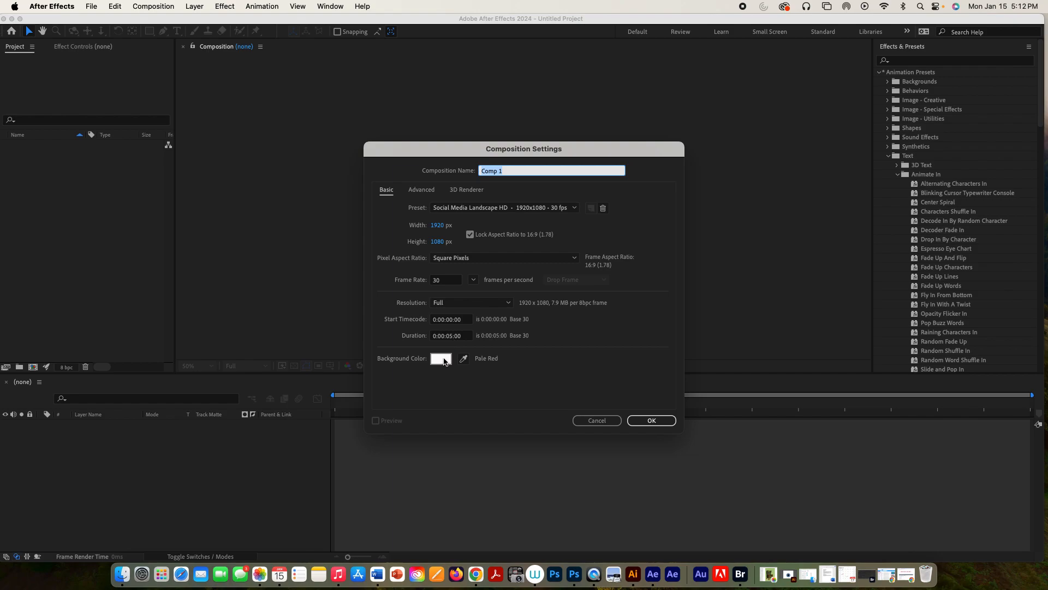
pyautogui.click(651, 421)
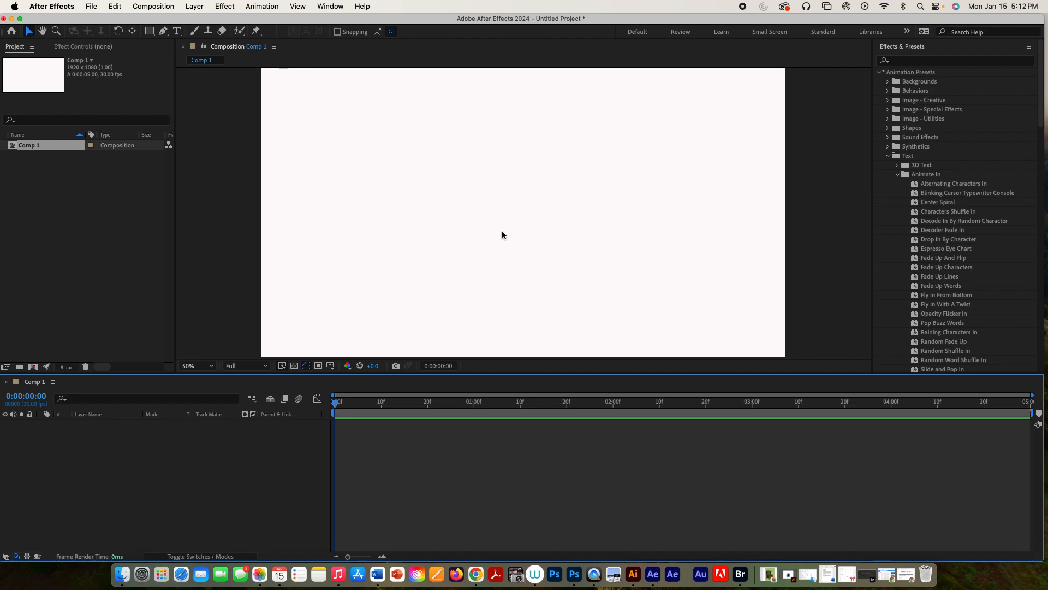
# Add a text layer reading "TO BE" near the middle of the composition.
pyautogui.click(176, 32)
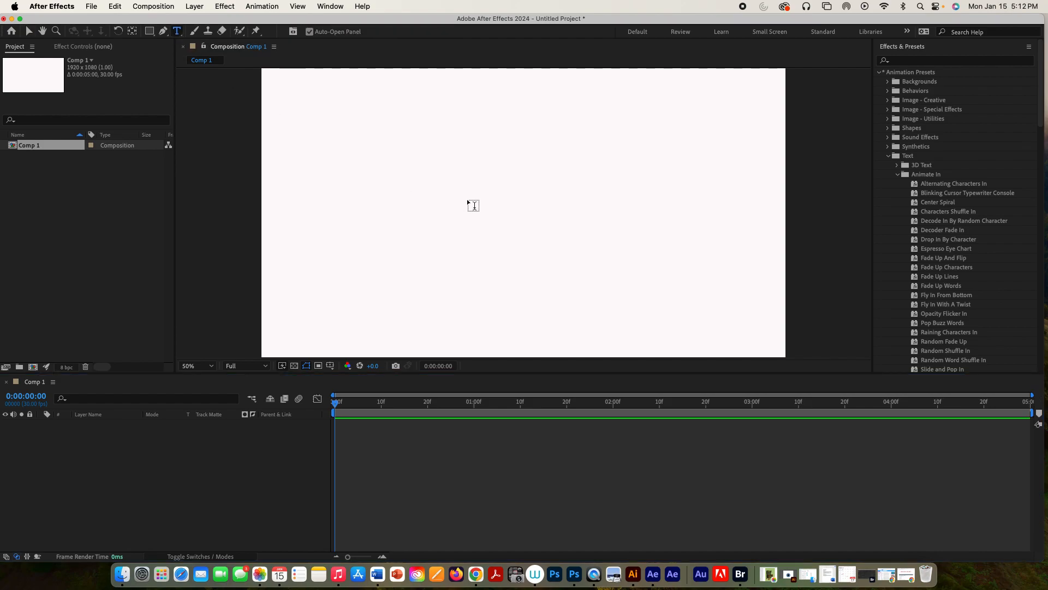
pyautogui.click(471, 202)
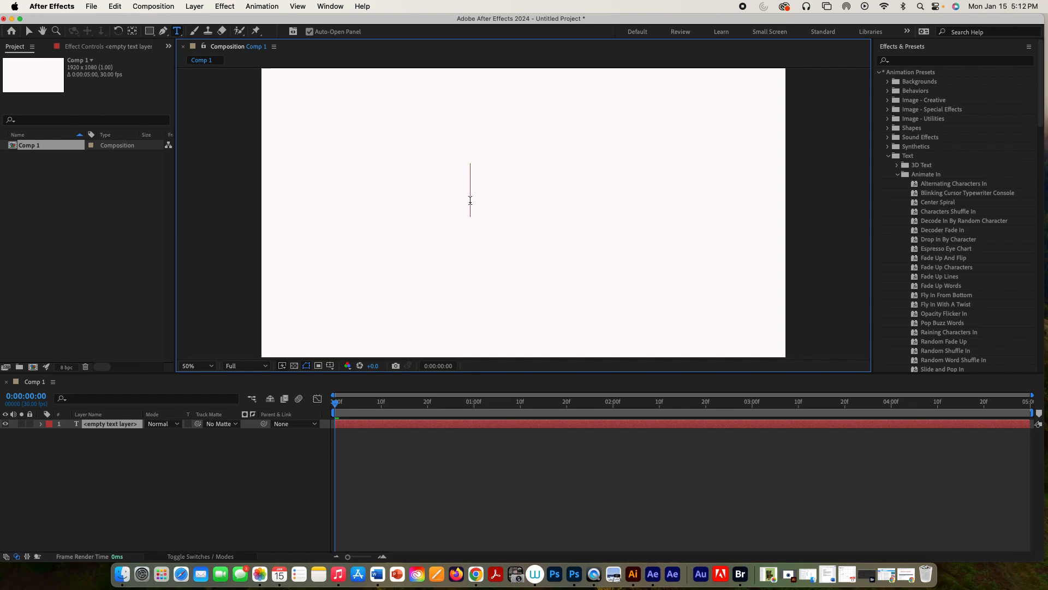
pyautogui.write('TO BE')
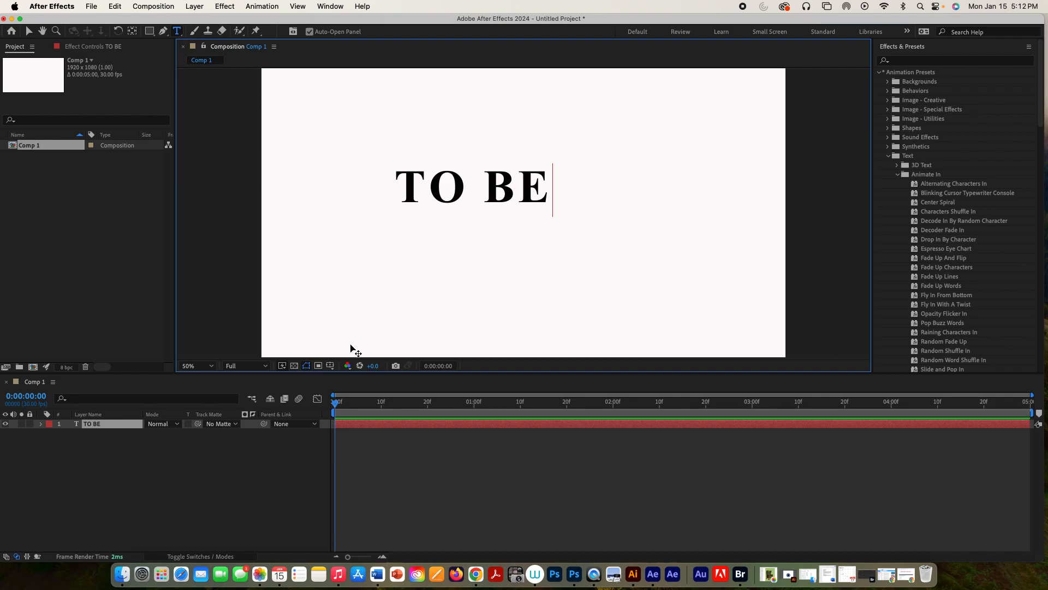
# Overlay the Grid on the composition view and turn it off again.
pyautogui.click(330, 367)
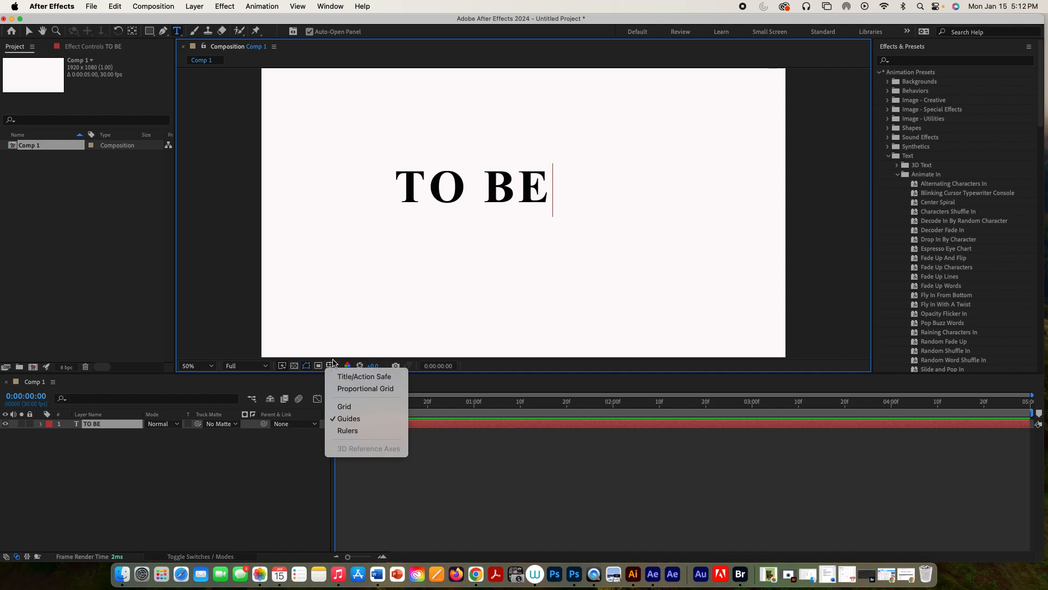
pyautogui.click(331, 365)
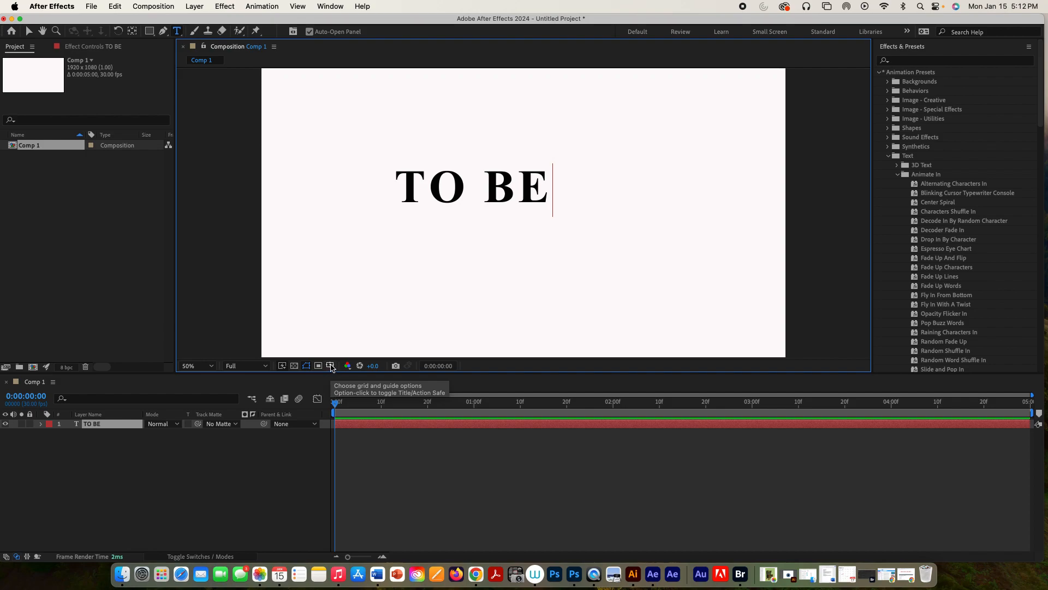
pyautogui.click(331, 366)
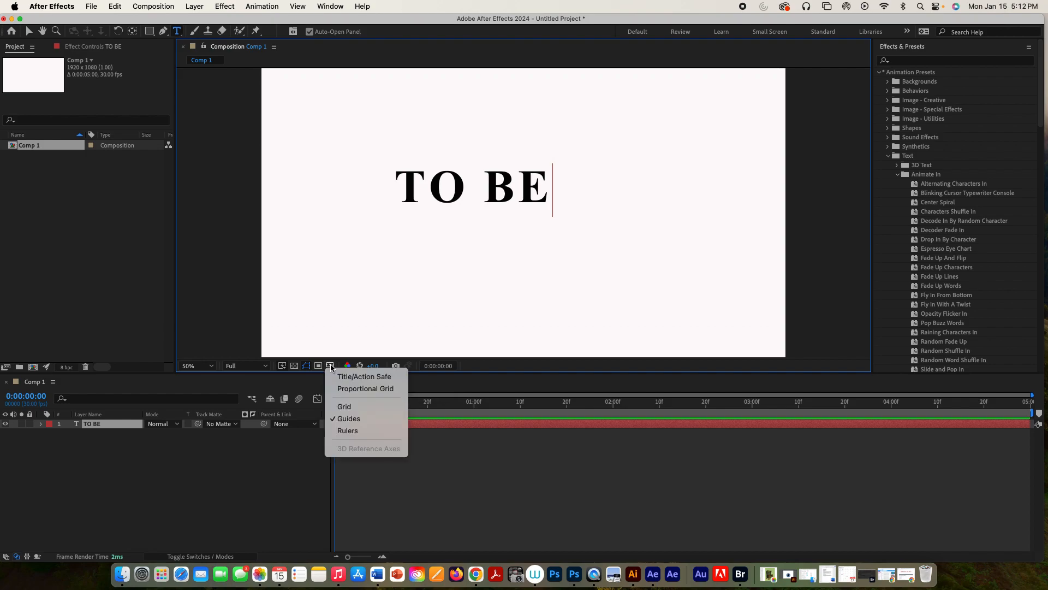
pyautogui.click(350, 406)
pyautogui.click(330, 366)
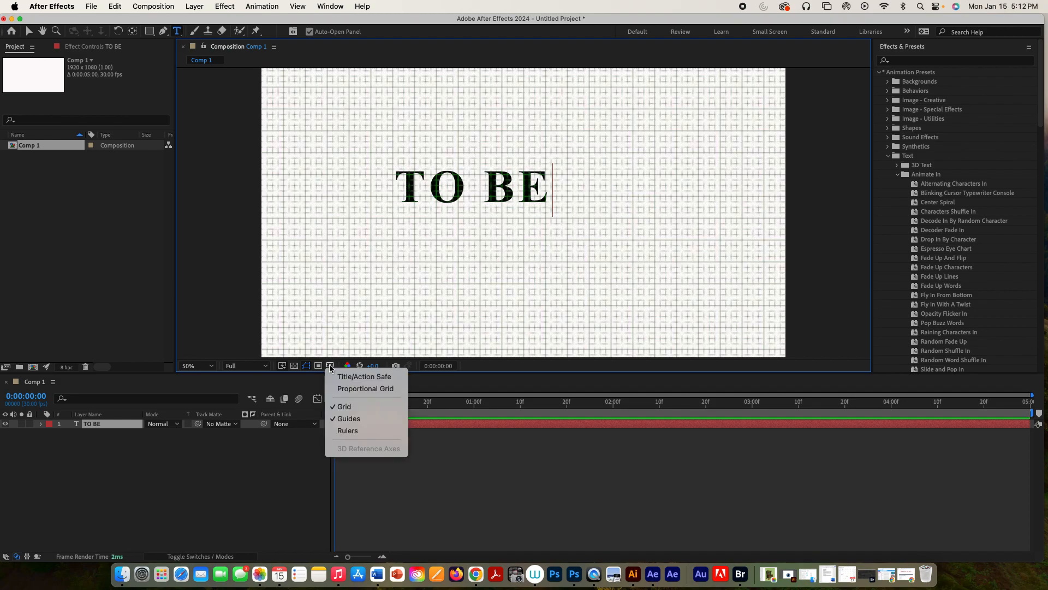
pyautogui.click(330, 366)
pyautogui.click(331, 366)
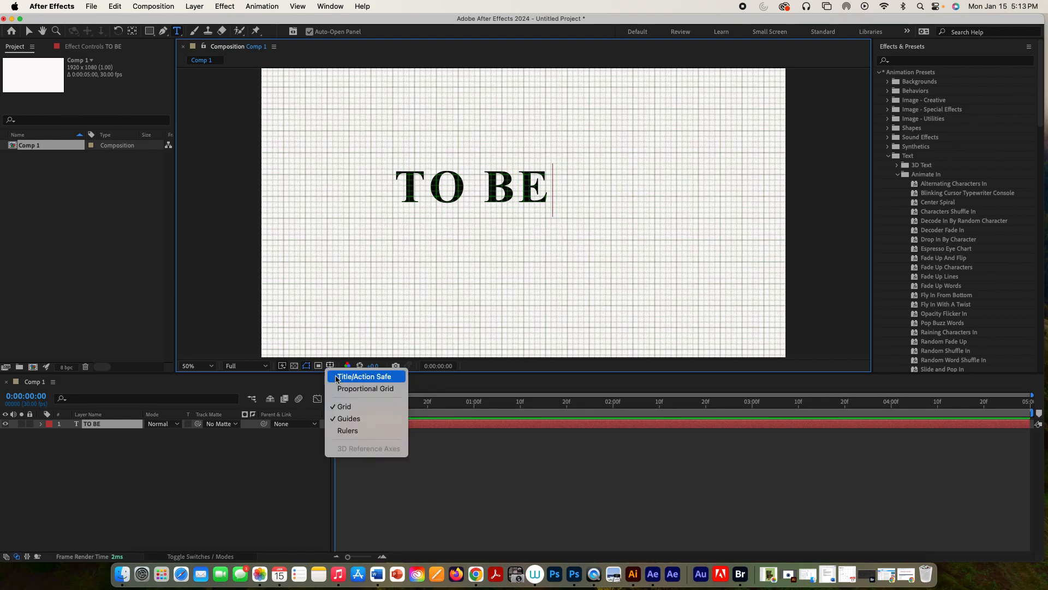
pyautogui.click(350, 407)
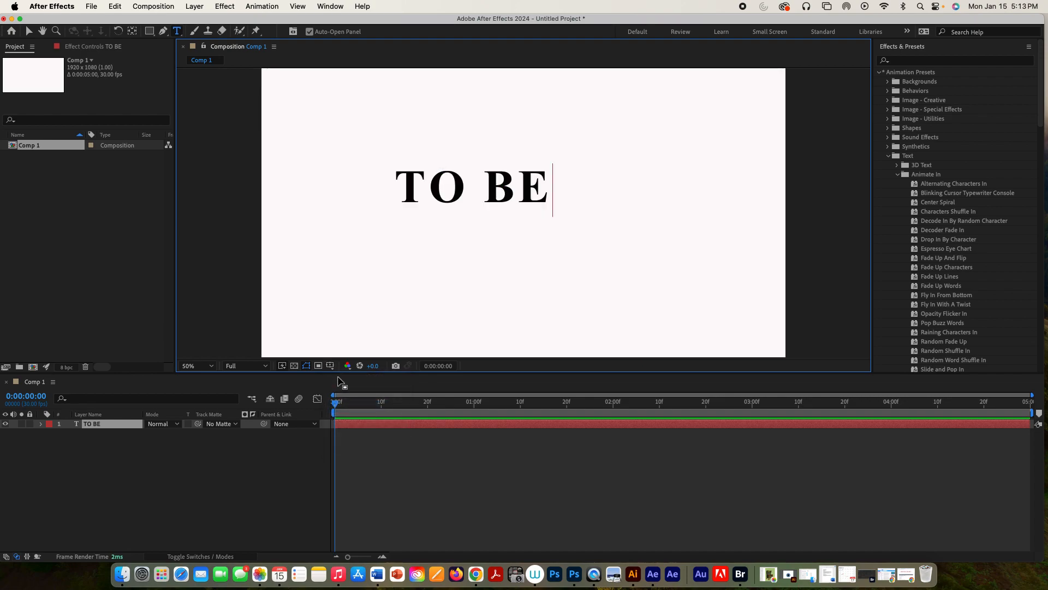
# Show the Title/Action Safe guides and move the TO BE text onto the centre mark of the frame.
pyautogui.click(331, 366)
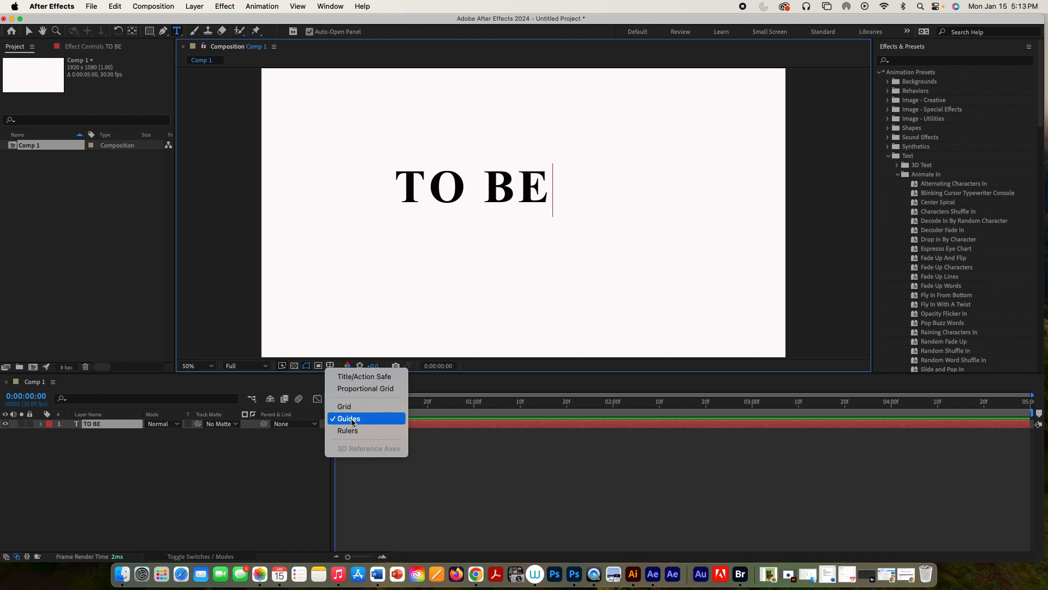
pyautogui.click(352, 377)
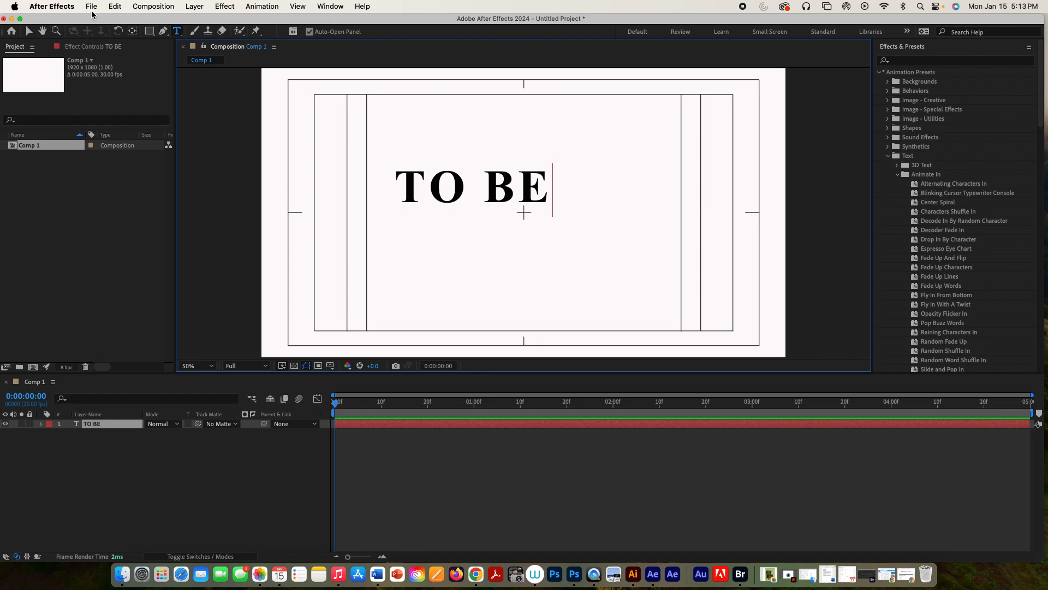
pyautogui.click(29, 32)
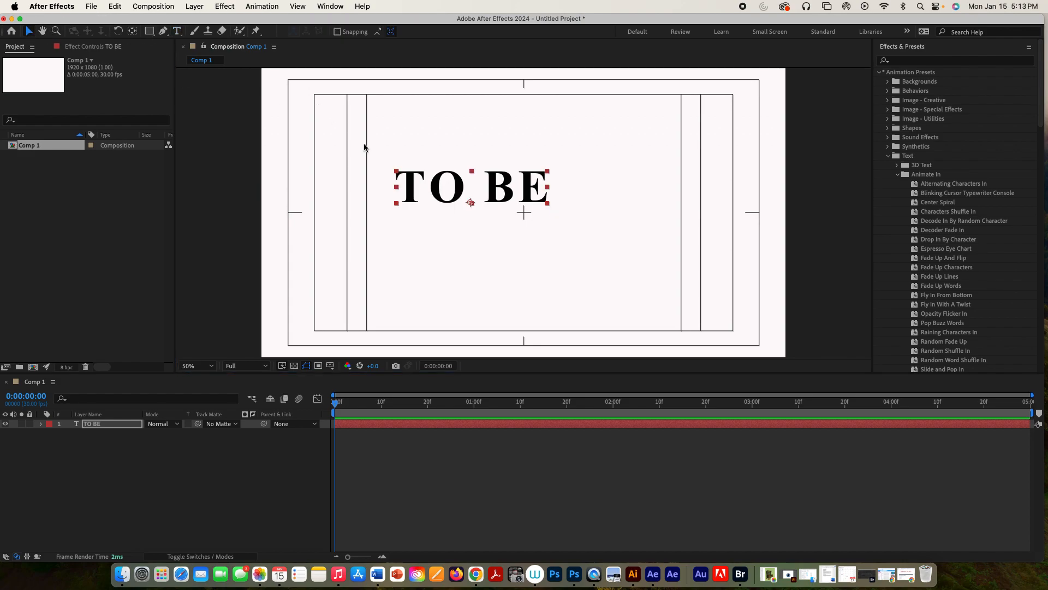
pyautogui.moveTo(500, 198); pyautogui.dragTo(551, 222)
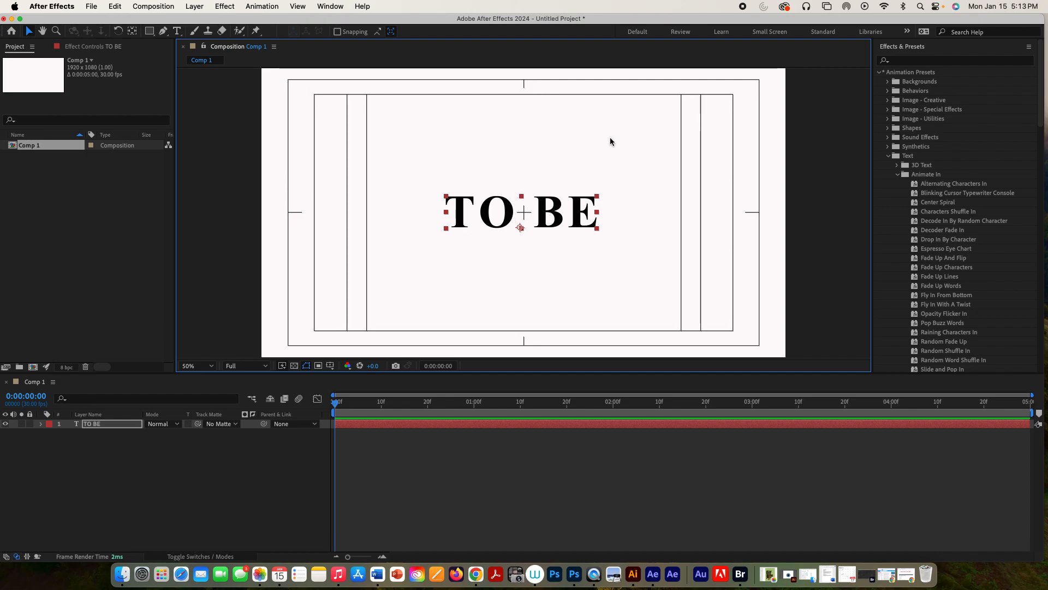
# Switch to the All Panels workspace and examine the TO BE text's Character settings and the available fonts.
pyautogui.click(907, 31)
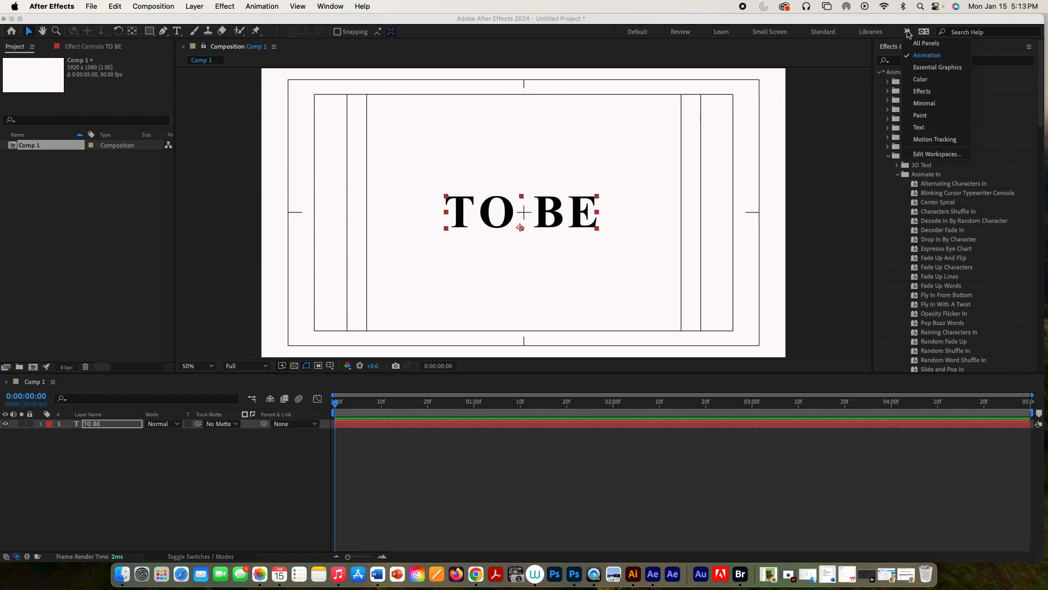
pyautogui.click(917, 42)
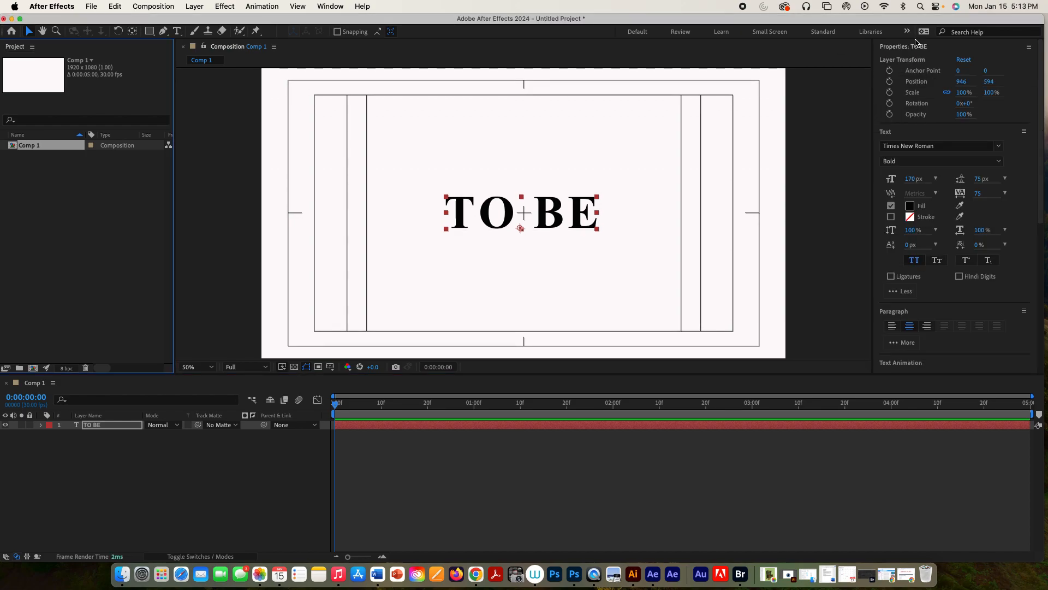
pyautogui.scroll(-5, 894, 155)
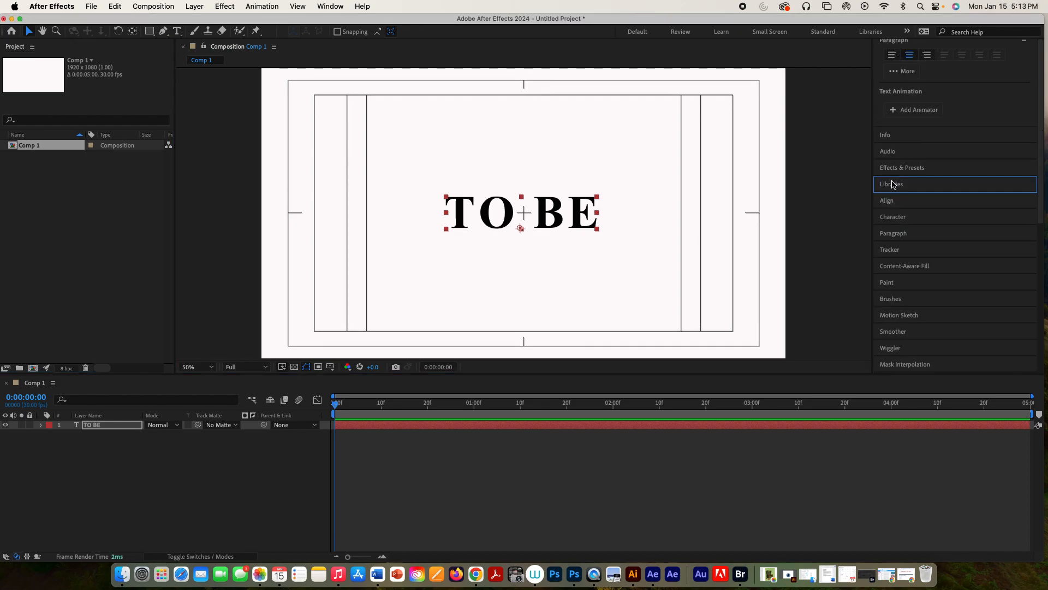
pyautogui.click(898, 216)
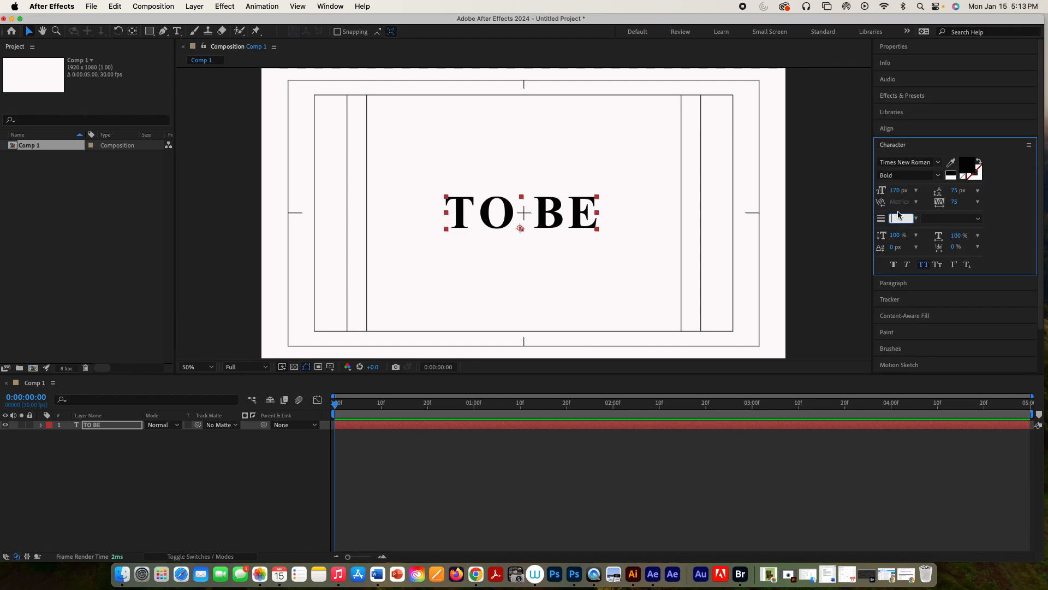
pyautogui.click(904, 162)
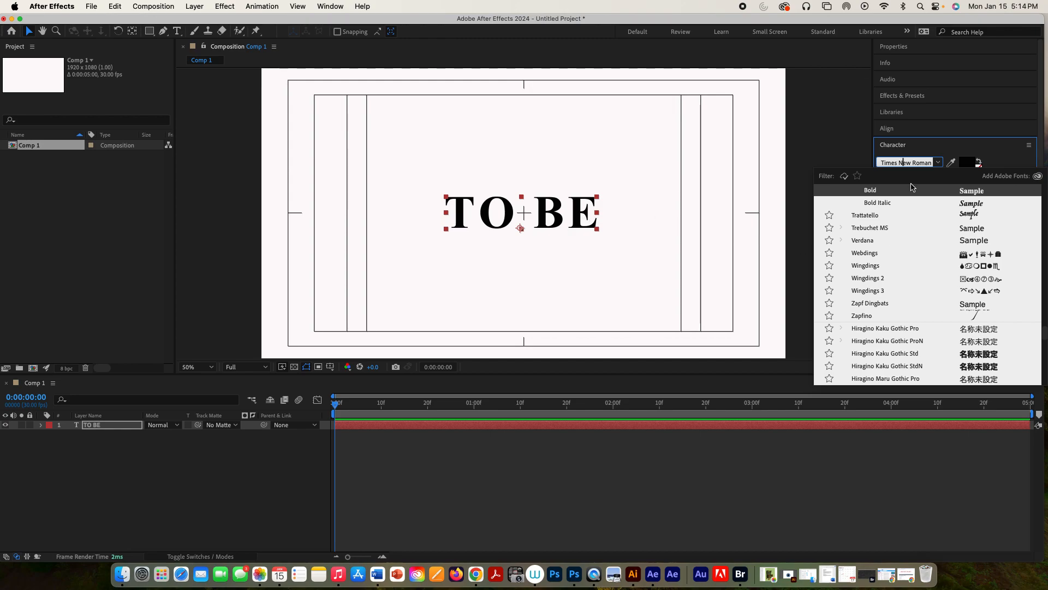
pyautogui.doubleClick(947, 147)
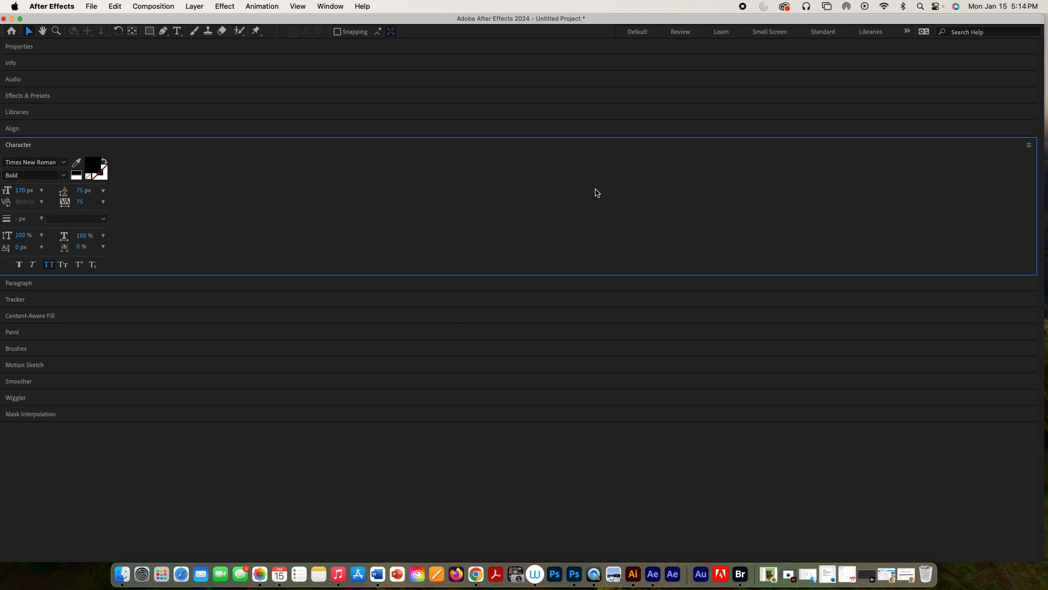
# Switch to the Standard workspace and return to the Animation workspace.
pyautogui.click(823, 33)
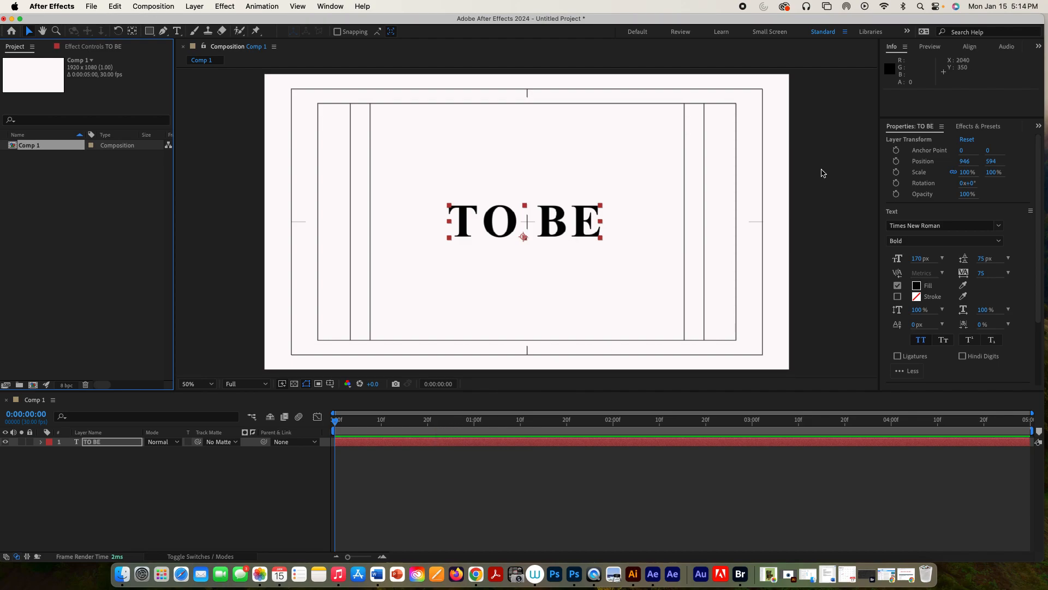
pyautogui.click(907, 32)
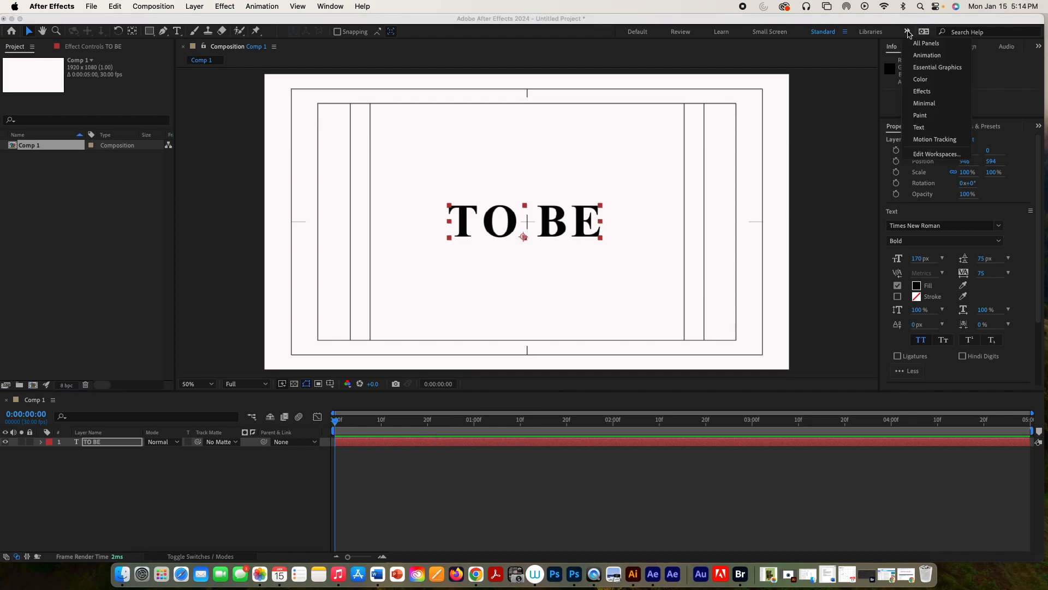
pyautogui.click(918, 55)
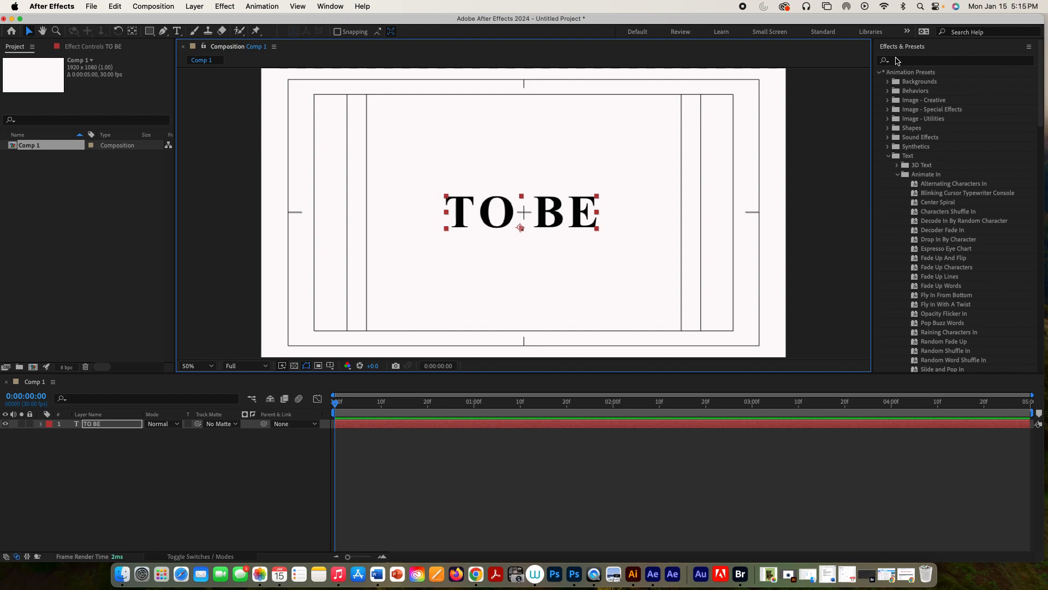
# Collapse the Animation Presets and search the effects and presets for "Animate".
pyautogui.click(882, 73)
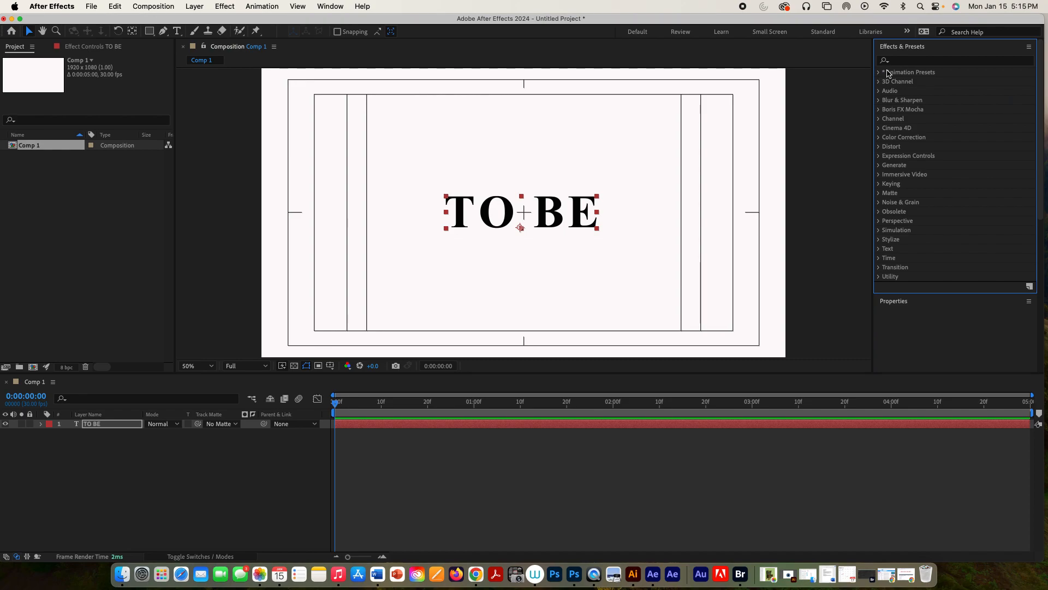
pyautogui.click(902, 61)
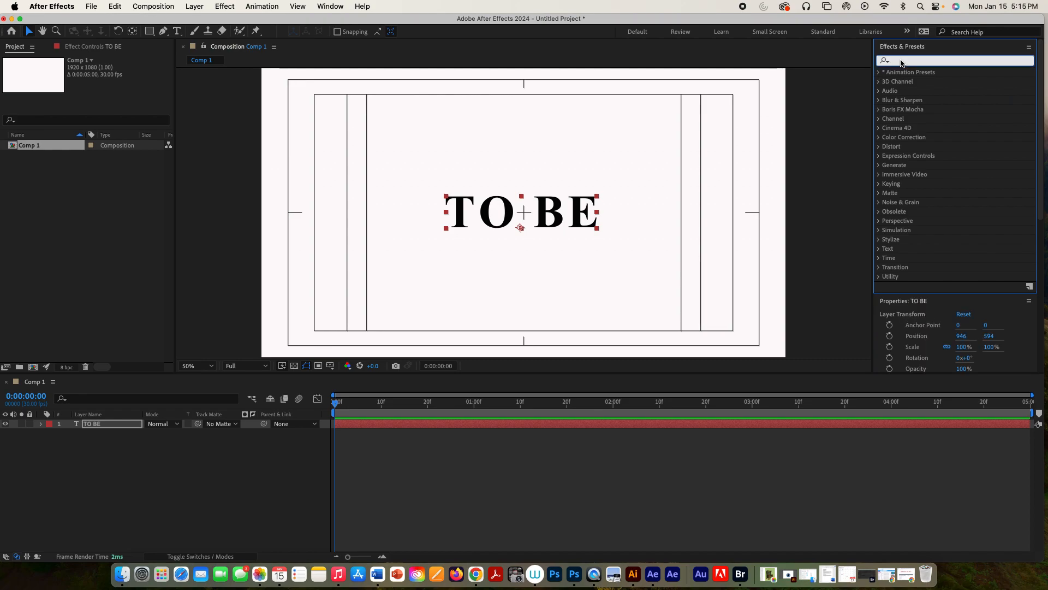
pyautogui.write('Anim')
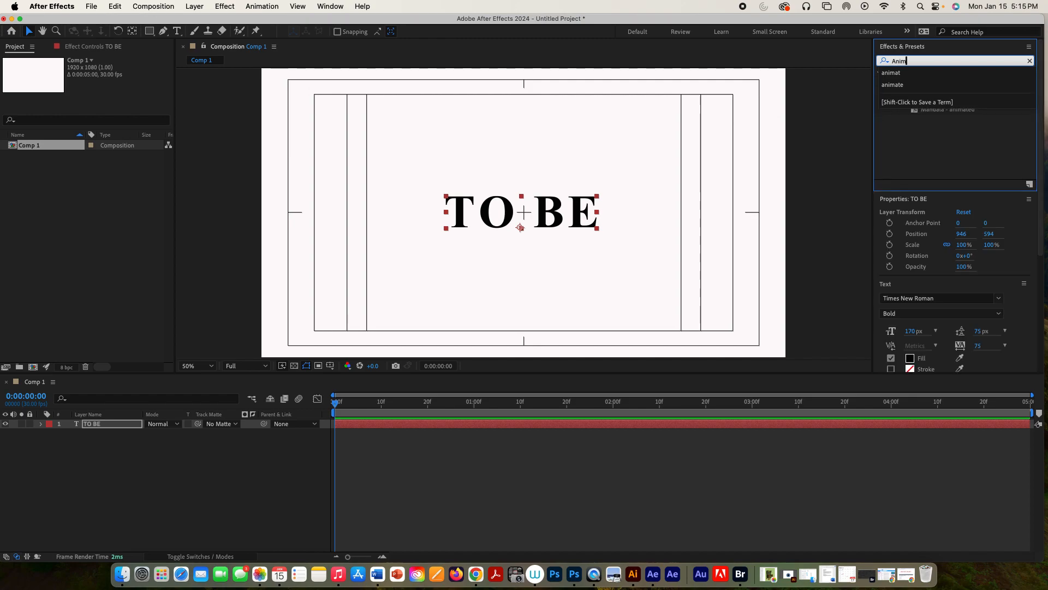
pyautogui.write('ate')
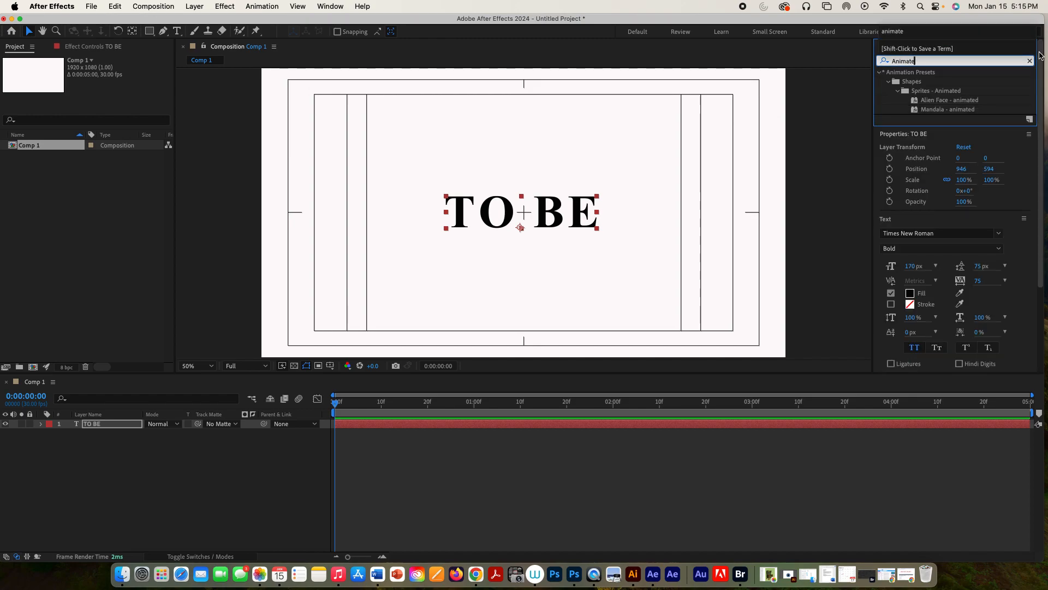
pyautogui.click(929, 74)
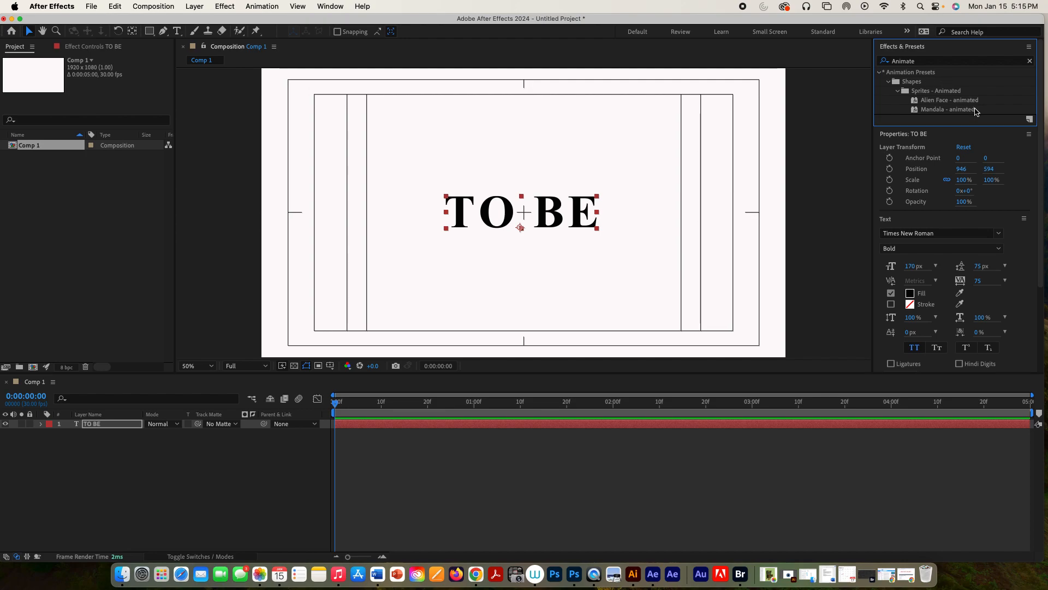
# Expand the Animate In folder of the Text animation presets and collapse the Shapes folder.
pyautogui.click(881, 73)
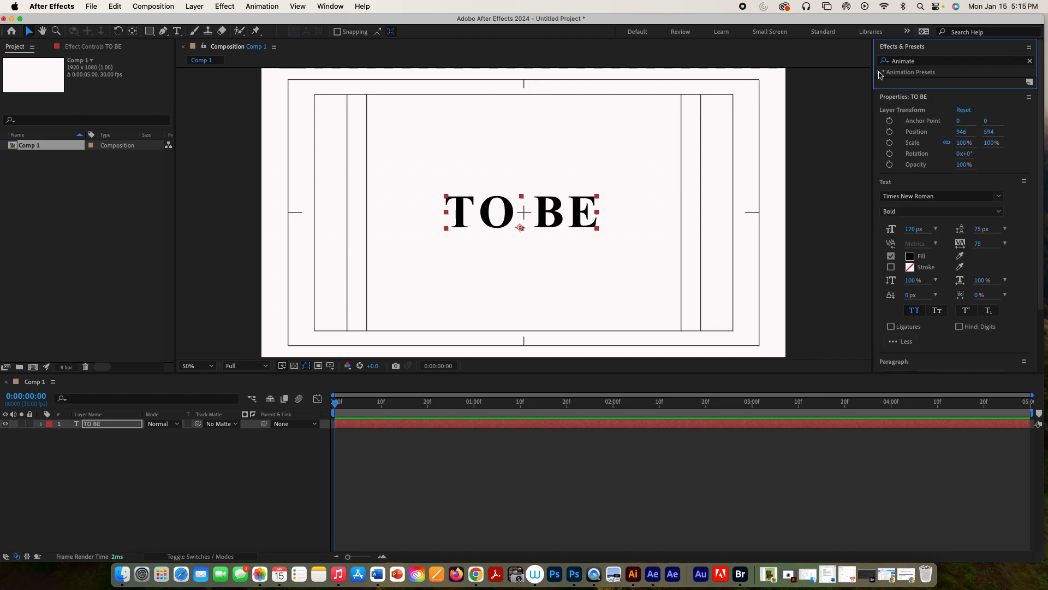
pyautogui.click(881, 73)
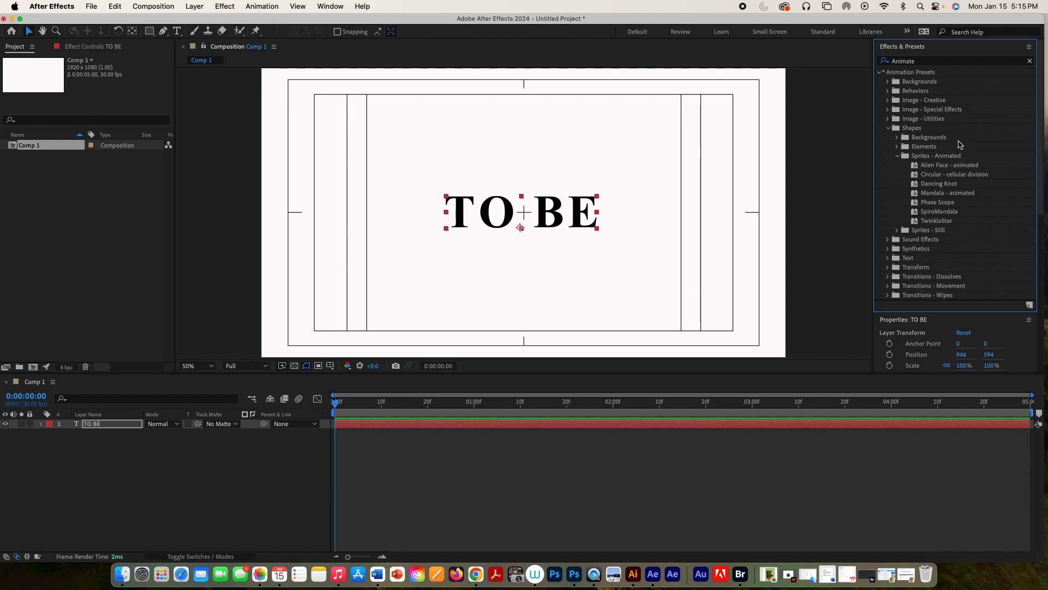
pyautogui.click(890, 129)
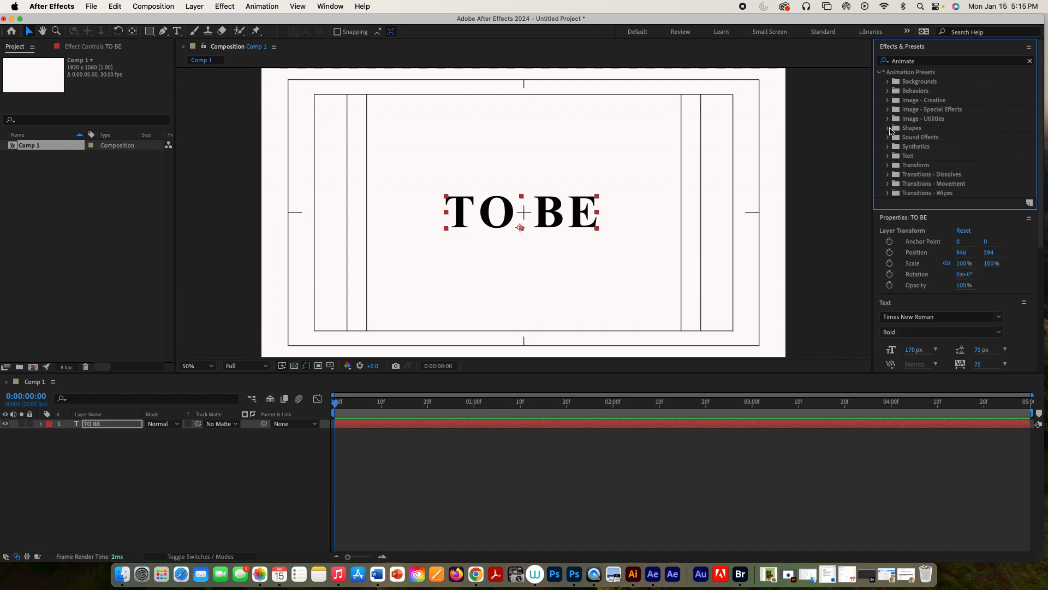
pyautogui.click(888, 157)
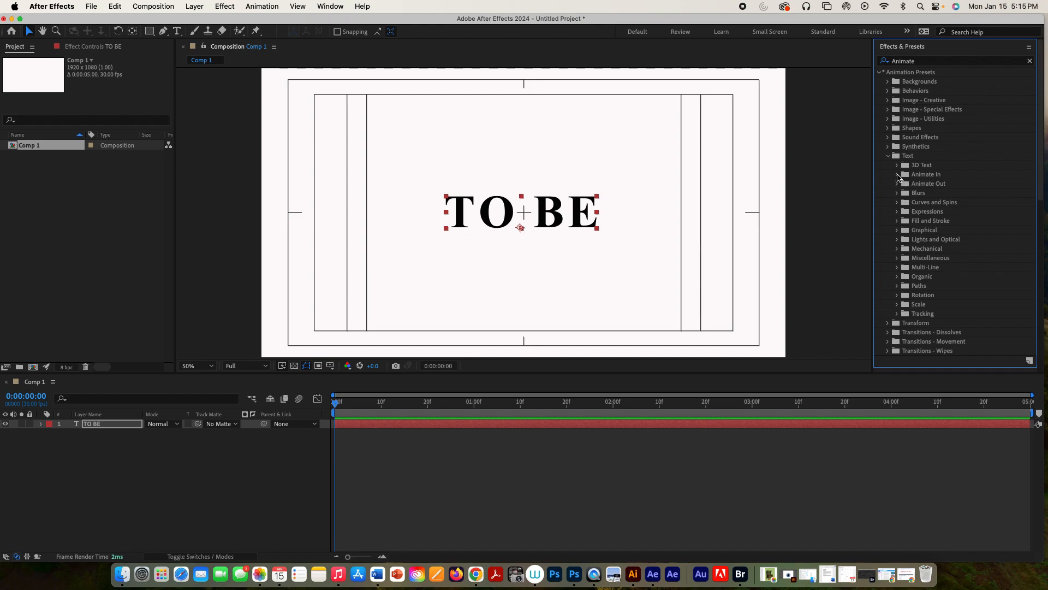
pyautogui.click(897, 175)
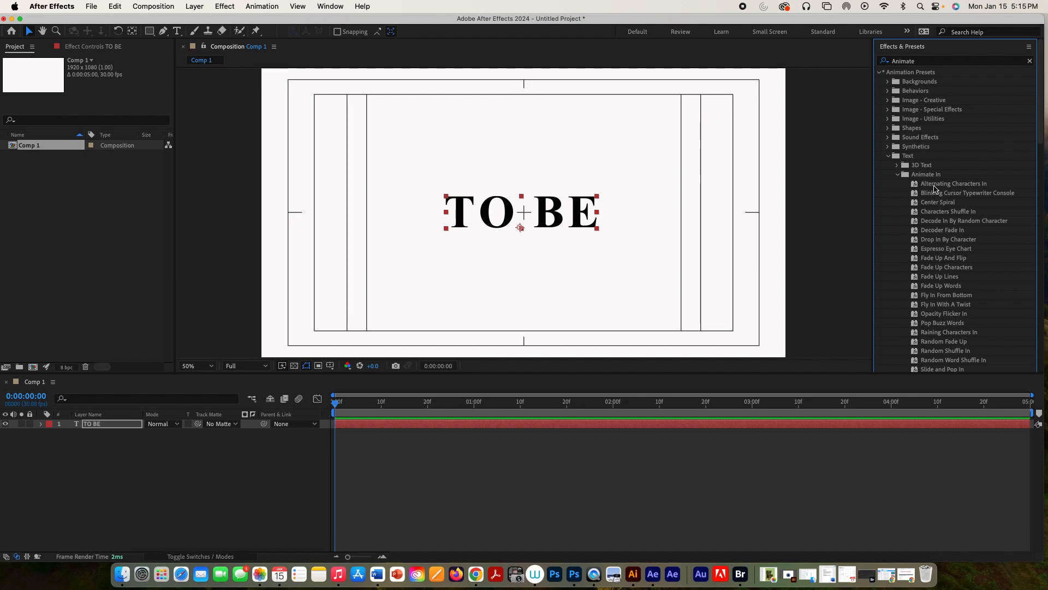
# Apply the Characters Shuffle In preset to the TO BE text at the first frame and preview the animation.
pyautogui.scroll(-3, 1040, 131)
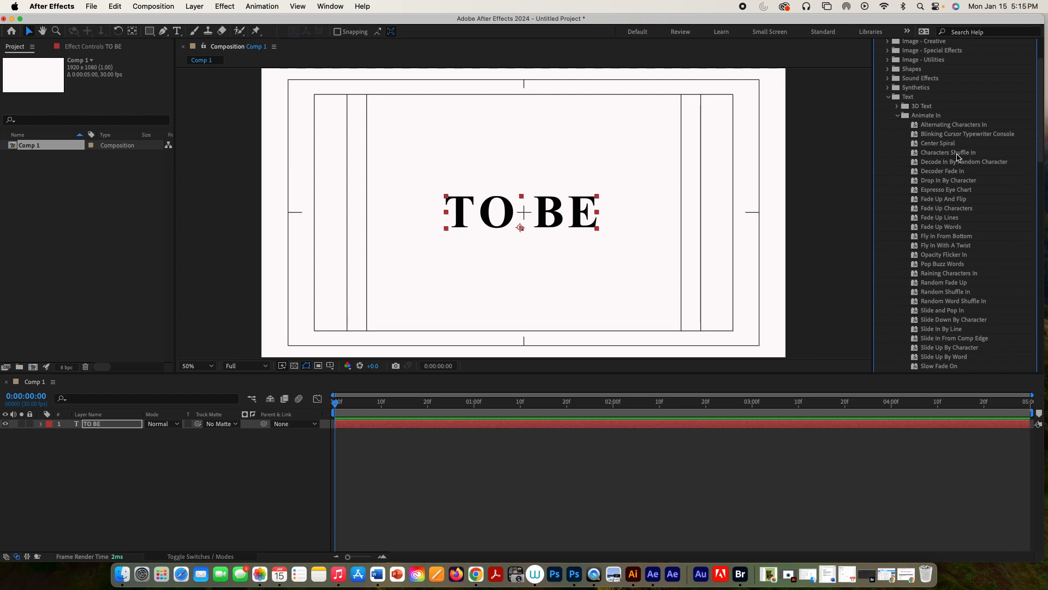
pyautogui.click(957, 157)
pyautogui.doubleClick(958, 156)
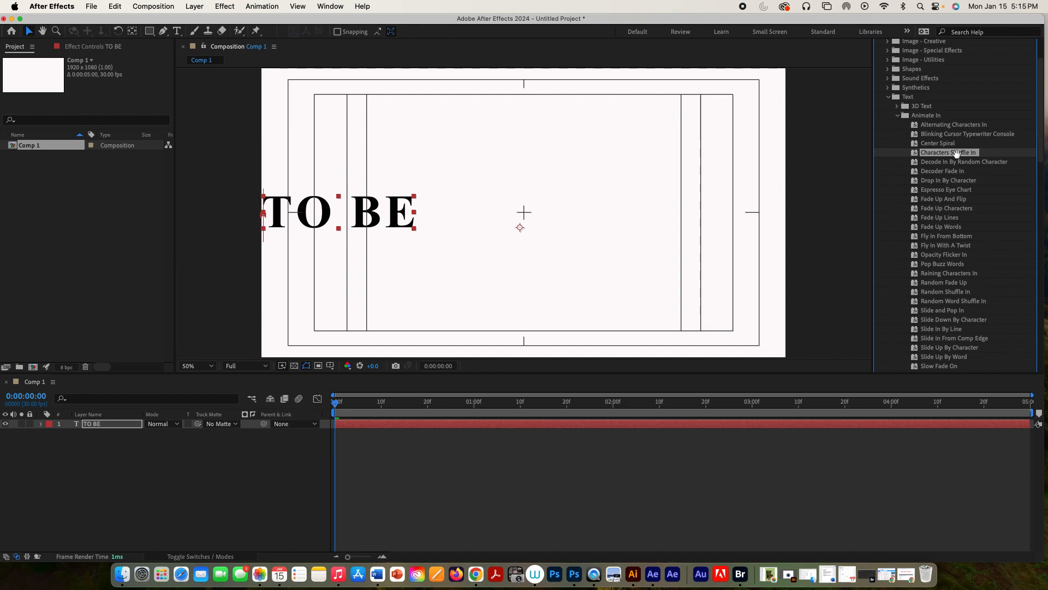
pyautogui.press('space')
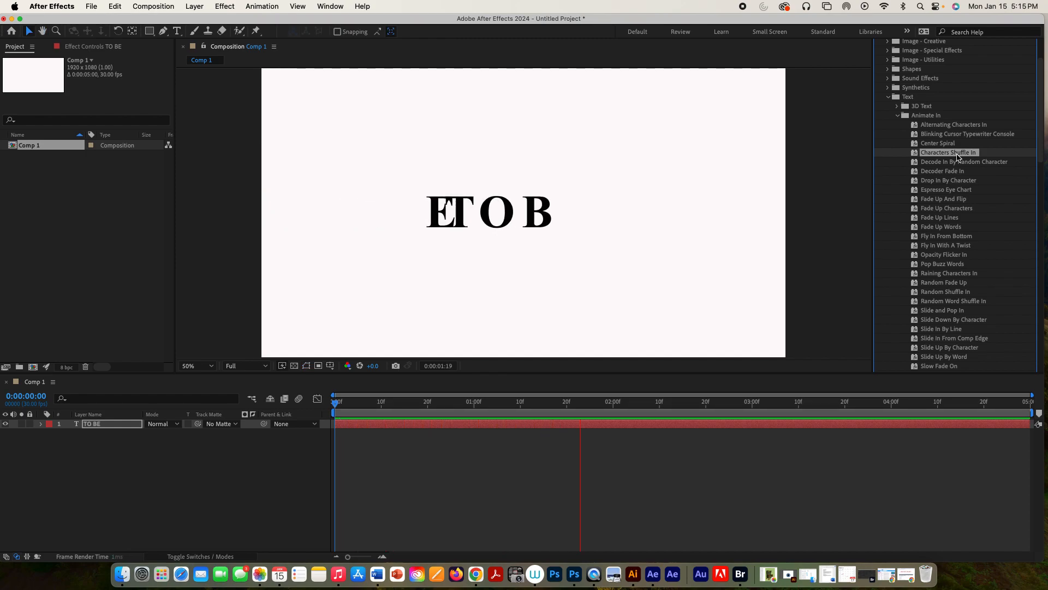
pyautogui.press('space')
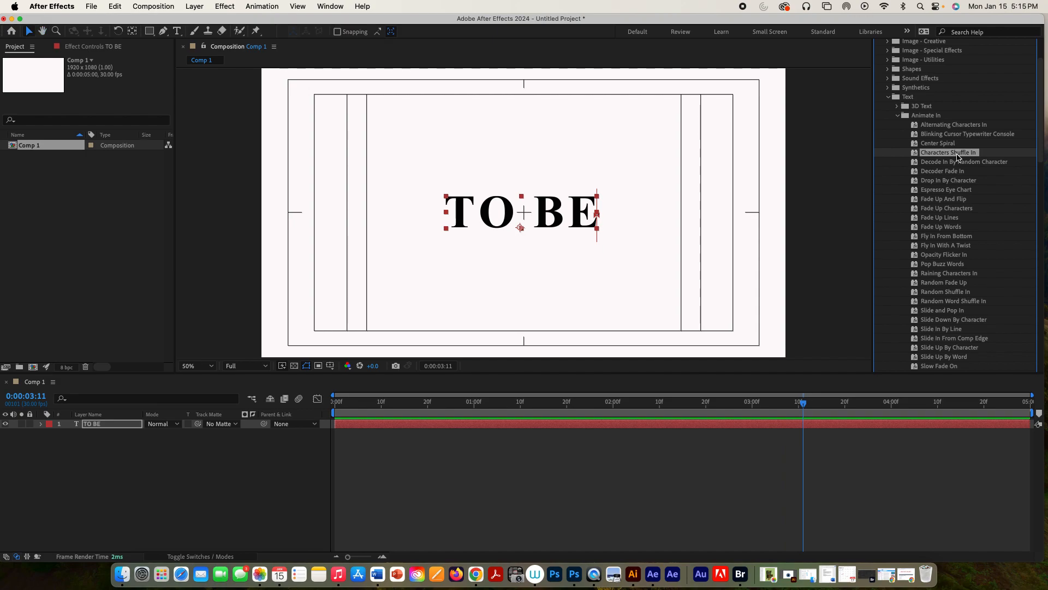
# Apply the Drop In By Character preset to the TO BE text at 0:00:03:11 and preview the animation.
pyautogui.doubleClick(944, 182)
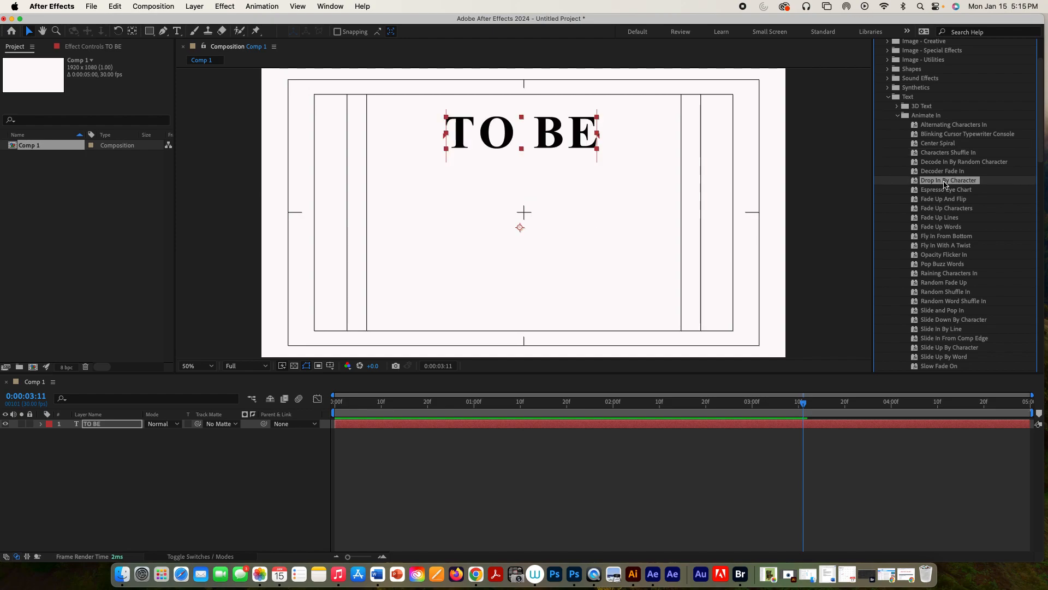
pyautogui.press('space')
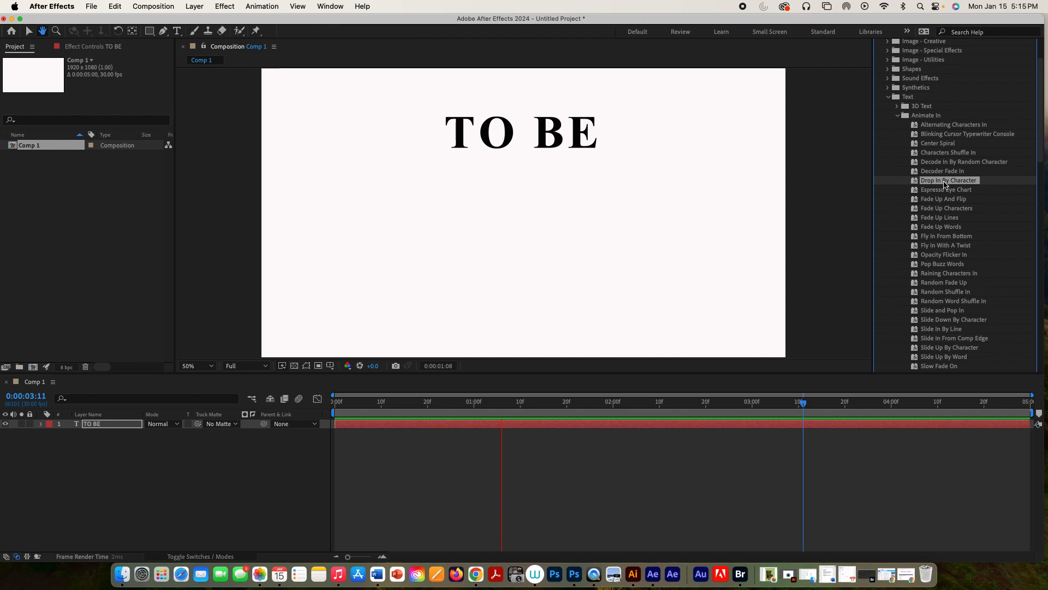
pyautogui.press('space')
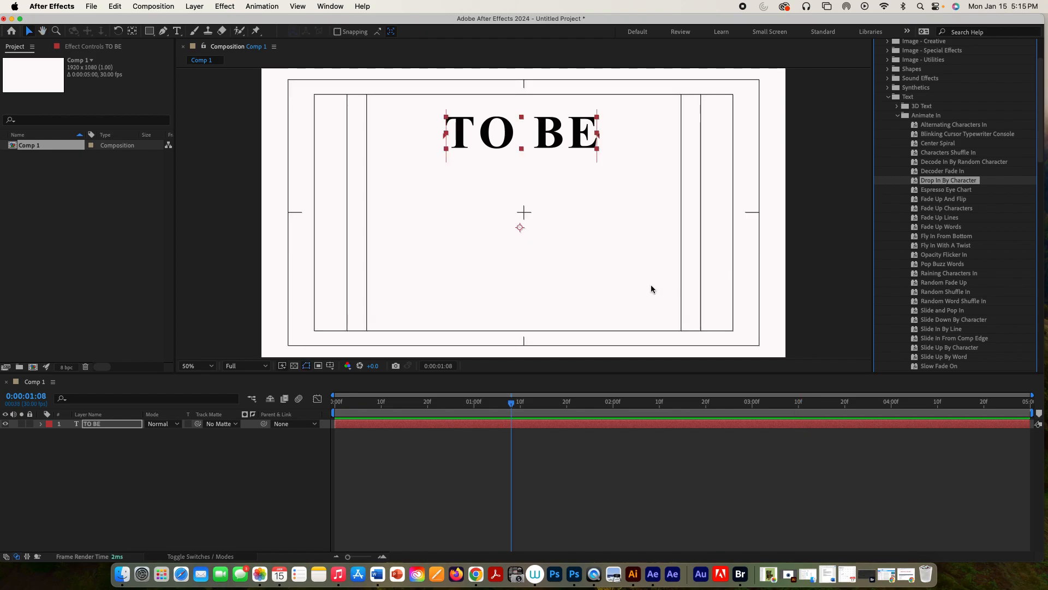
# Reveal the TO BE layer's keyframes and Range Selector 1 properties, and play the animation to check when it starts.
pyautogui.click(42, 425)
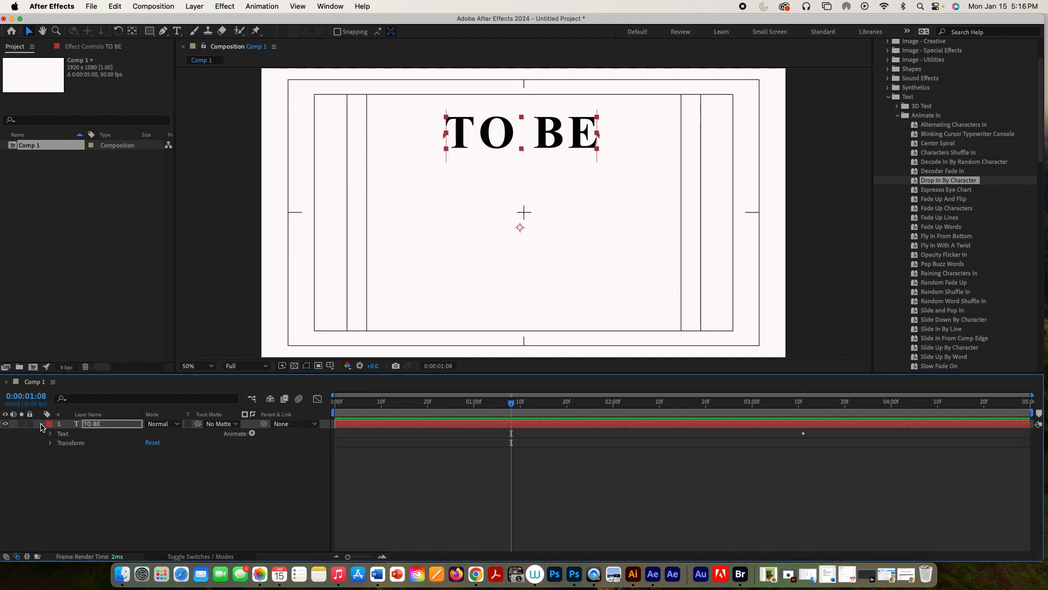
pyautogui.click(51, 434)
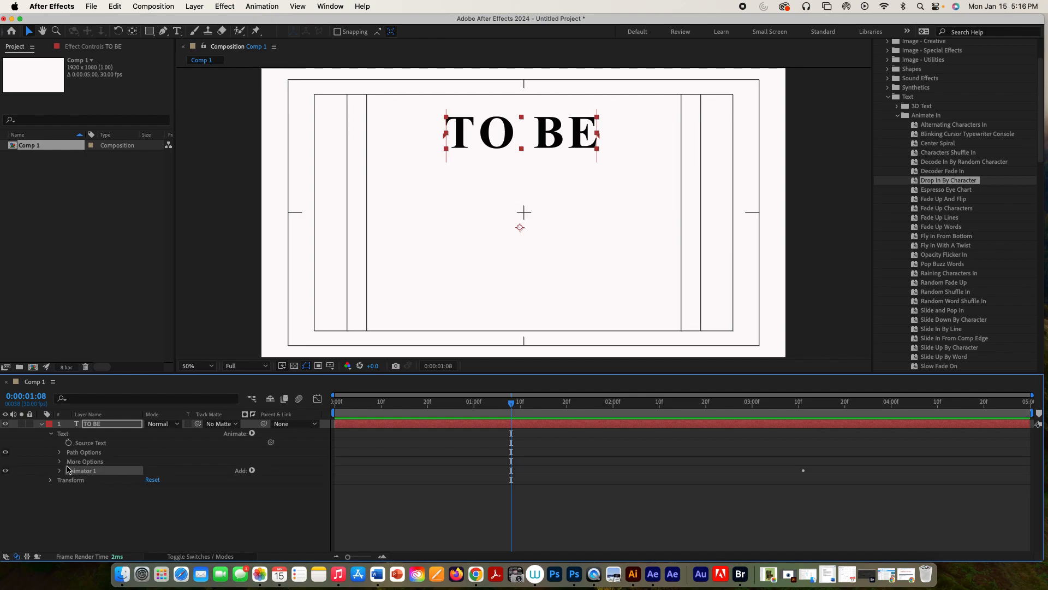
pyautogui.press('u')
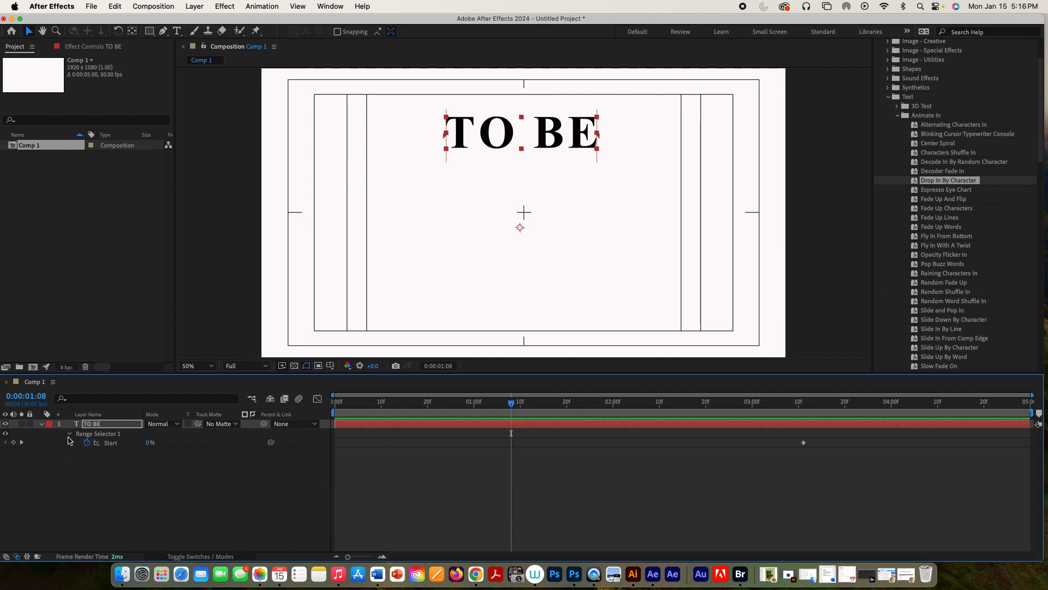
pyautogui.click(70, 434)
pyautogui.click(70, 434)
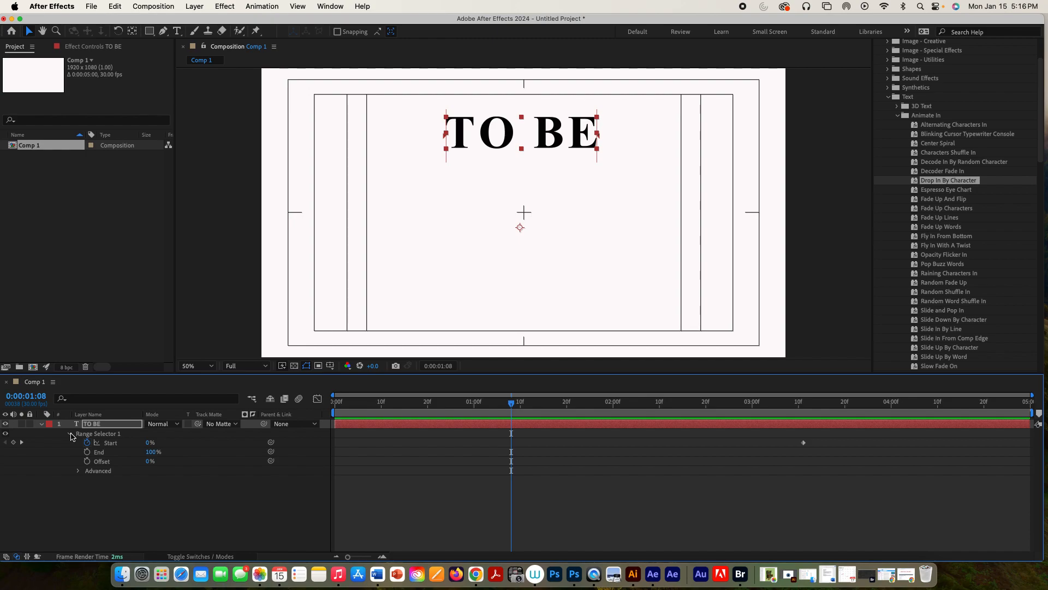
pyautogui.press('space')
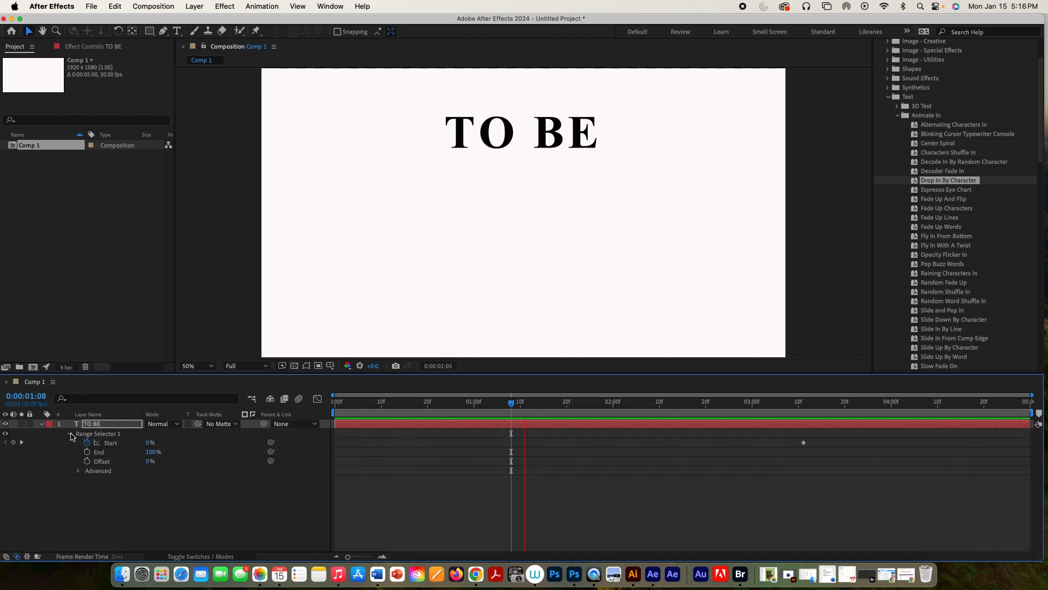
pyautogui.press('space')
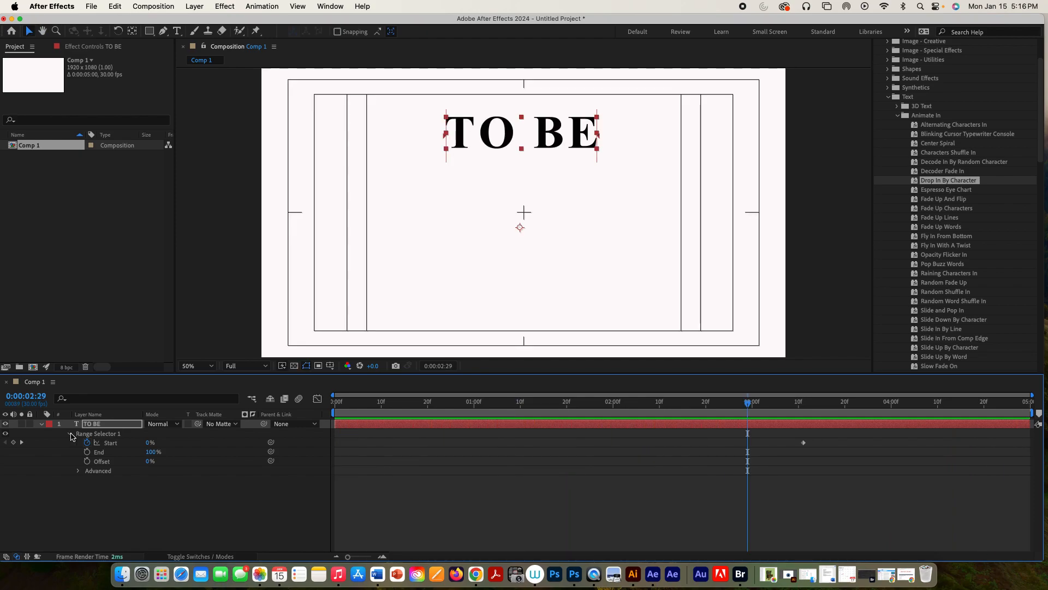
# Undo the Drop In By Character preset, replay the shuffle animation, and undo the Characters Shuffle In preset as well.
pyautogui.press('super+z')
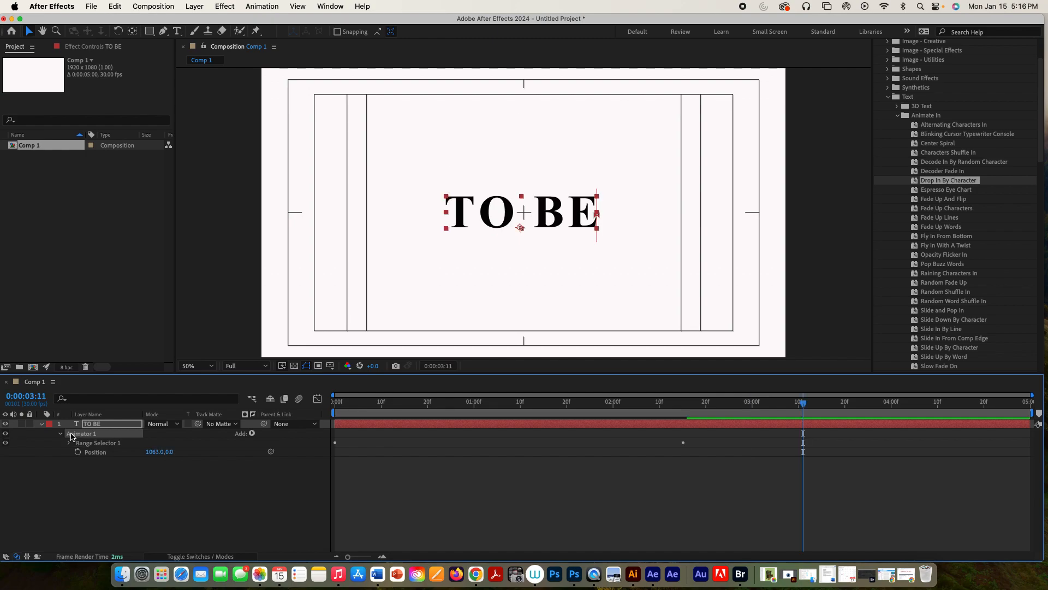
pyautogui.press('space')
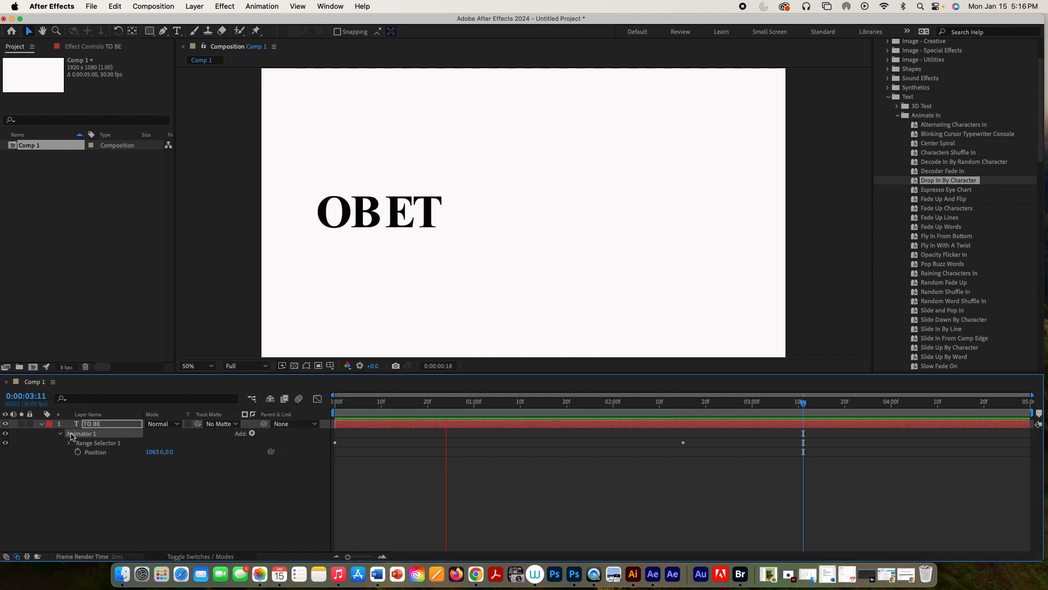
pyautogui.press('space')
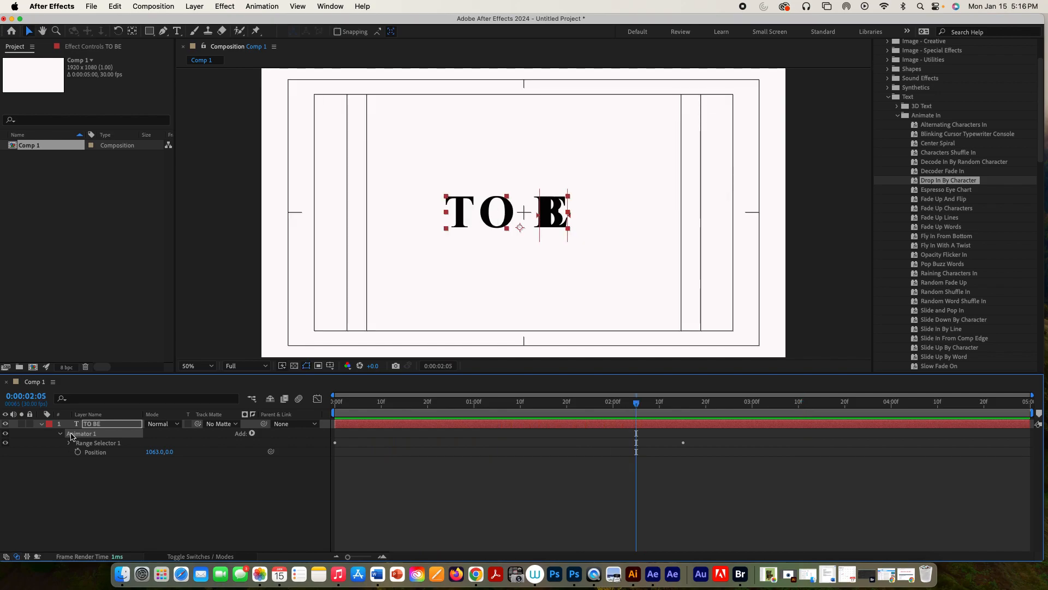
pyautogui.press('super+z')
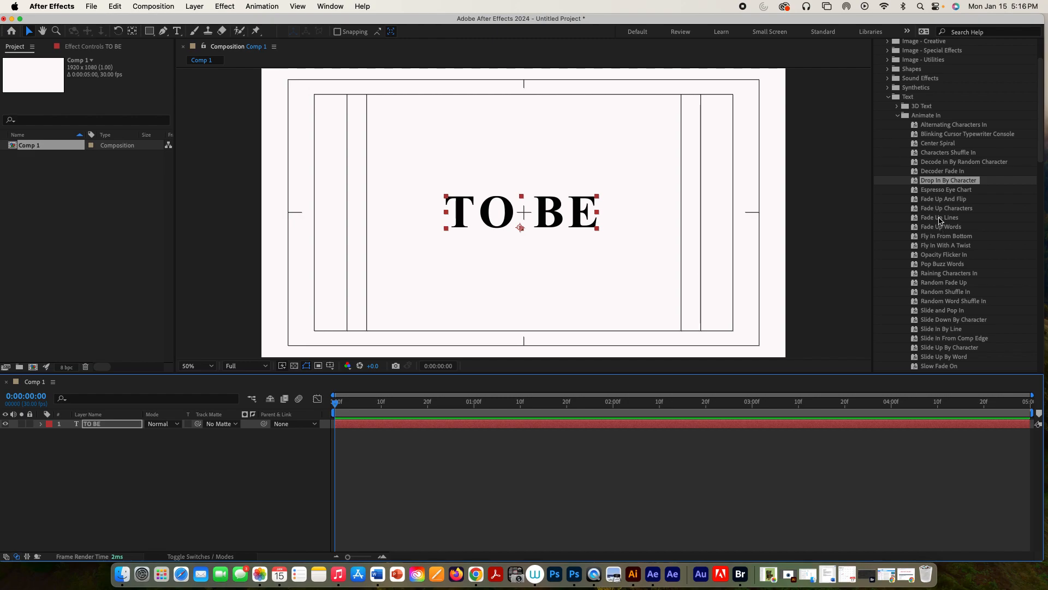
# Try the Fade Up Characters preset on the TO BE text from the first frame, previewing it before undoing it.
pyautogui.click(942, 210)
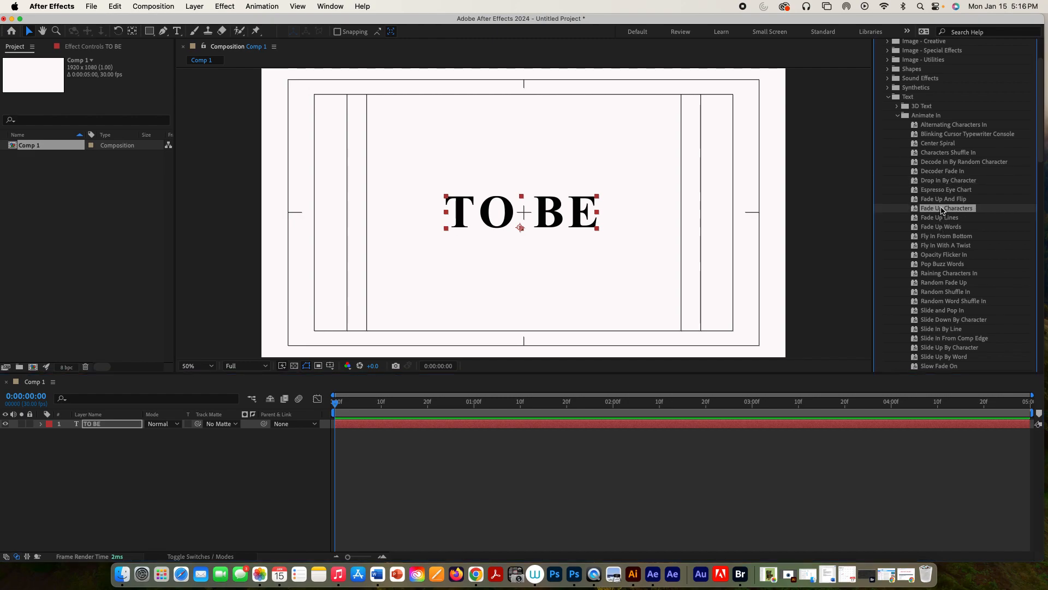
pyautogui.doubleClick(942, 209)
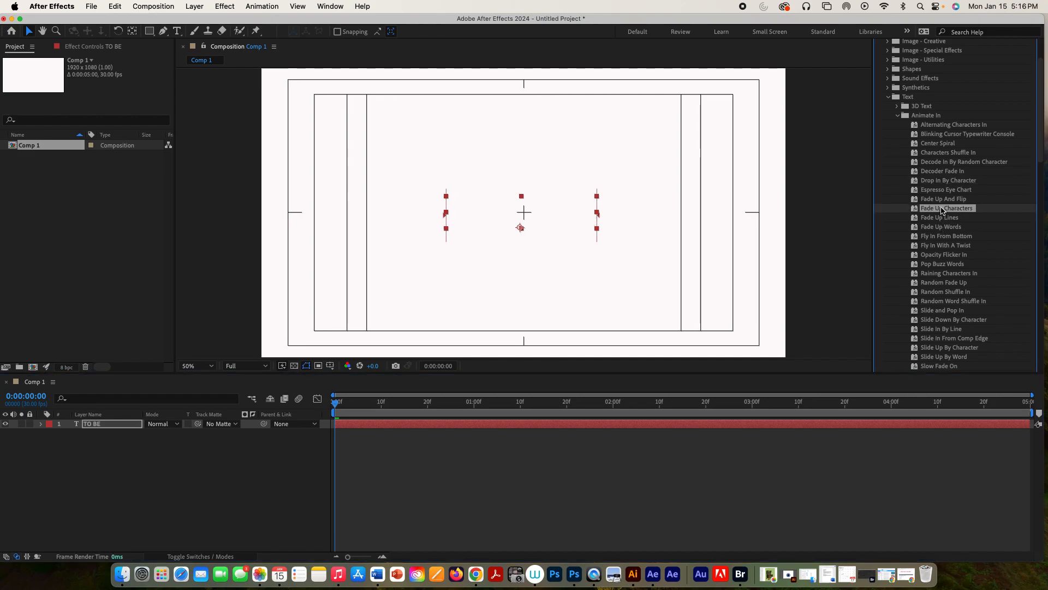
pyautogui.press('space')
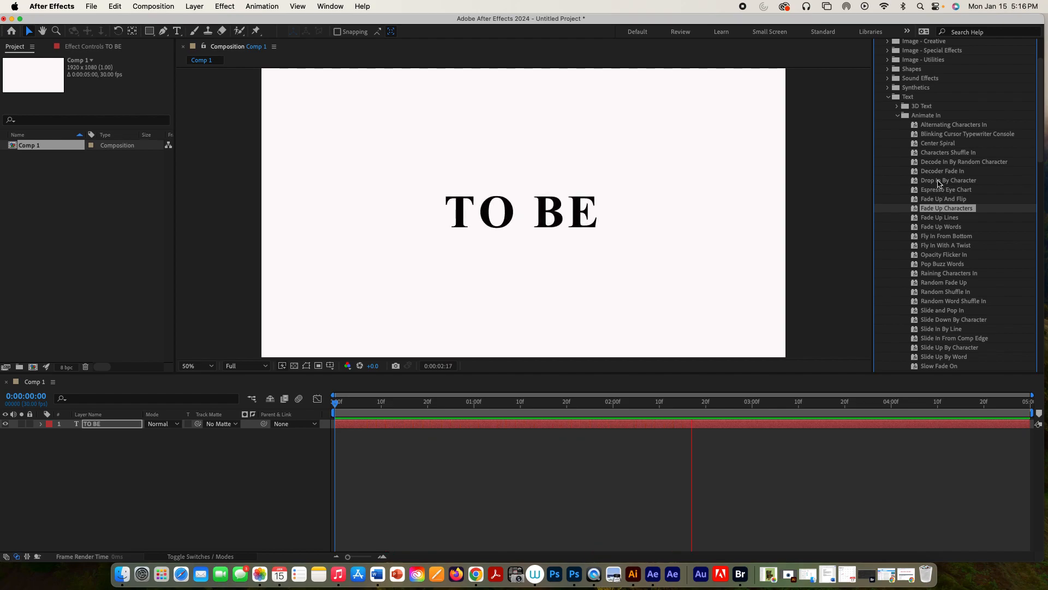
pyautogui.press('space')
pyautogui.press('Home')
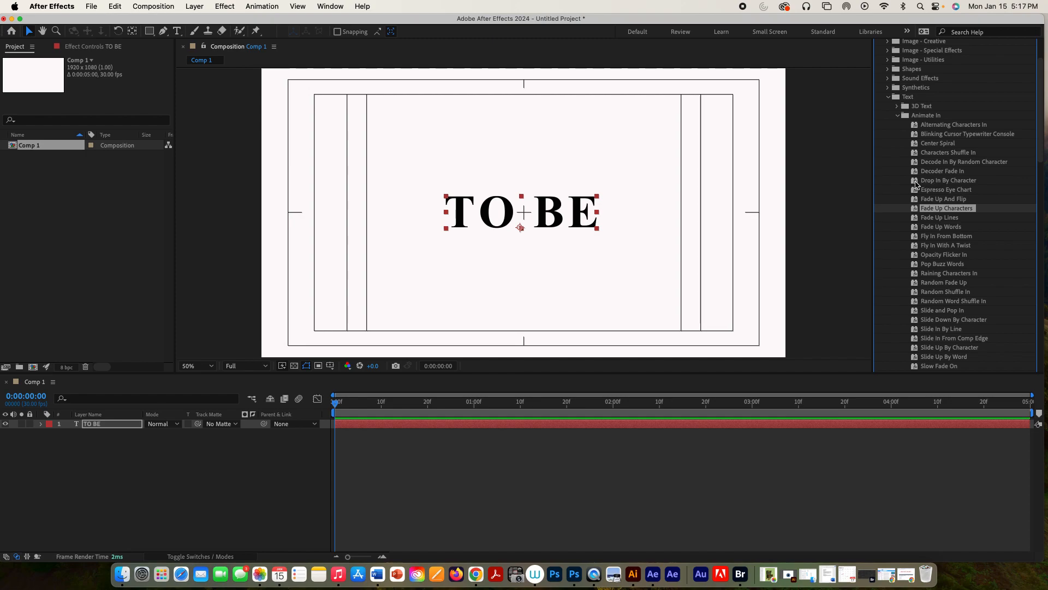
# Try the Drop In By Character preset on the TO BE text from the first frame, previewing it before undoing it.
pyautogui.doubleClick(918, 183)
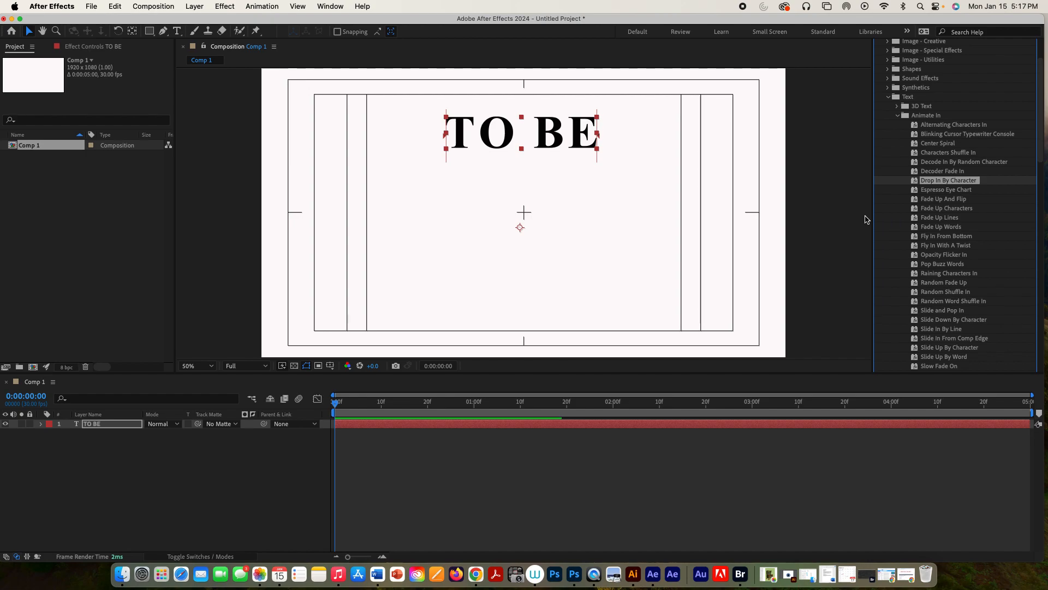
pyautogui.press('space')
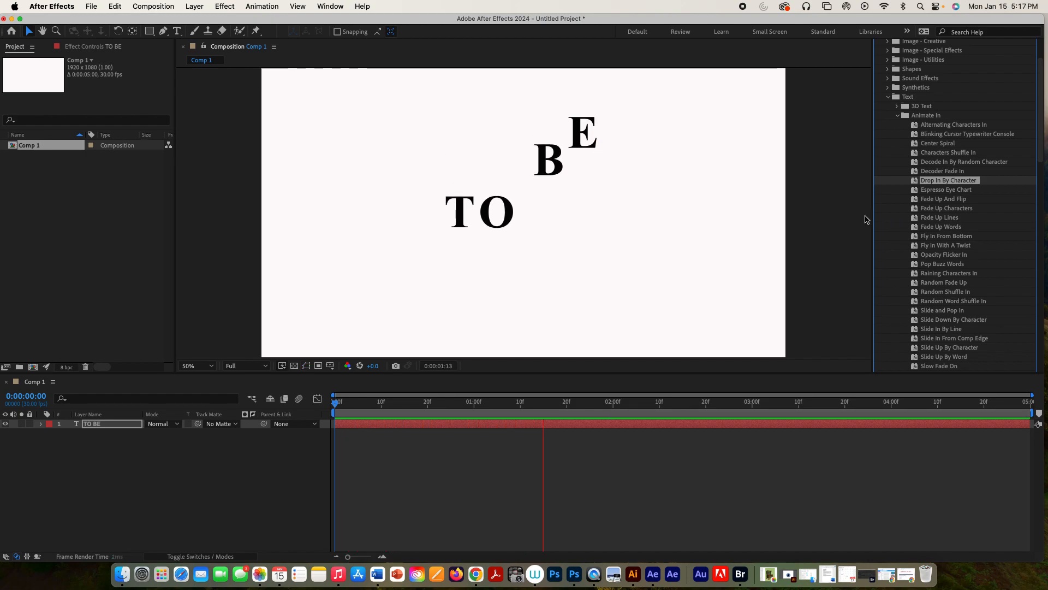
pyautogui.press('space')
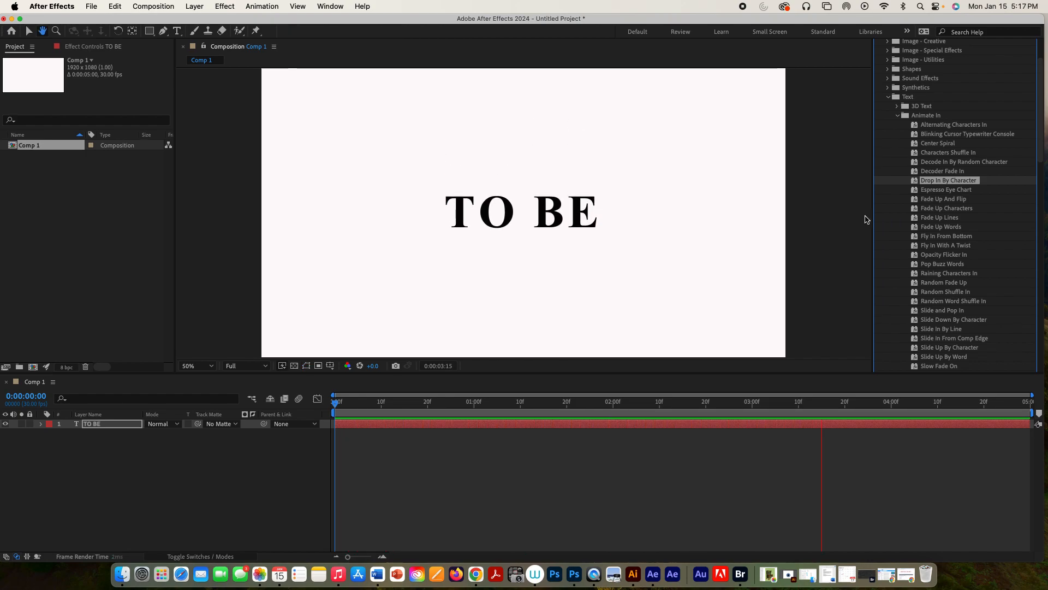
pyautogui.press('Home')
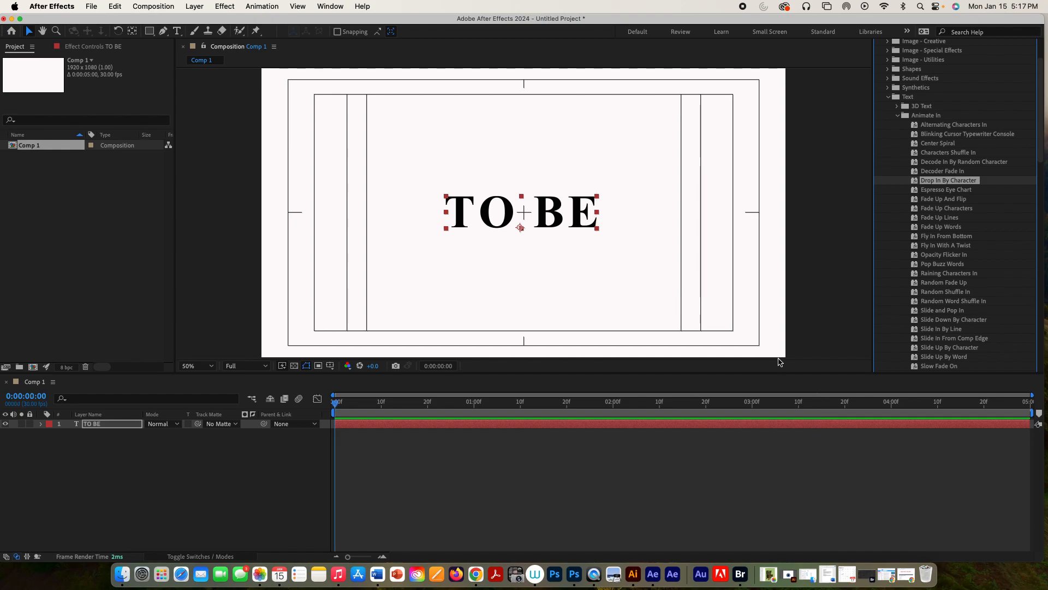
# With the playhead at the first frame, apply the Fade Up Characters preset to the TO BE text and preview it.
pyautogui.scroll(-5, 960, 311)
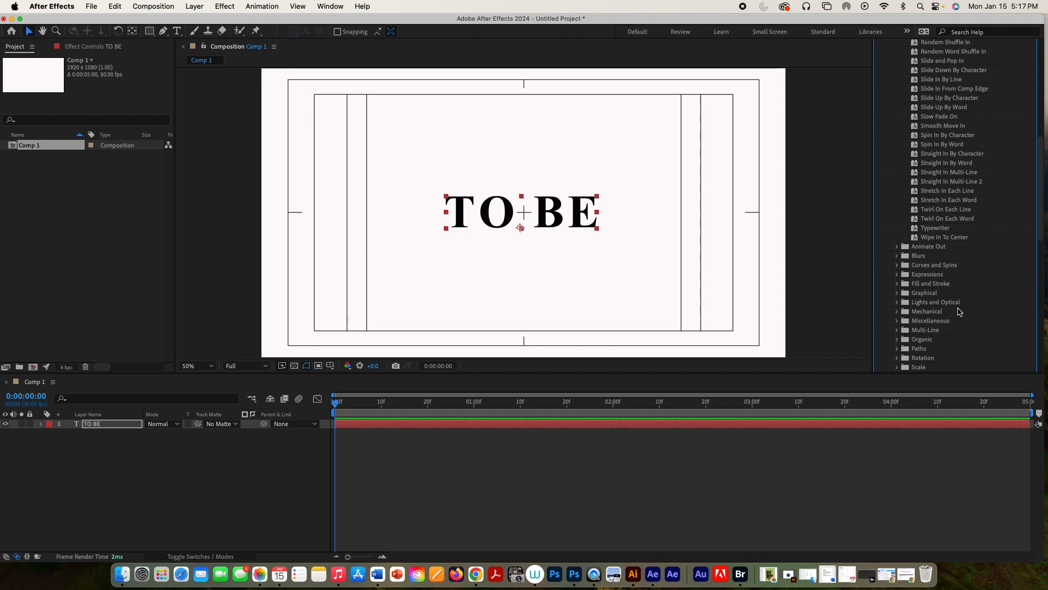
pyautogui.scroll(5, 960, 312)
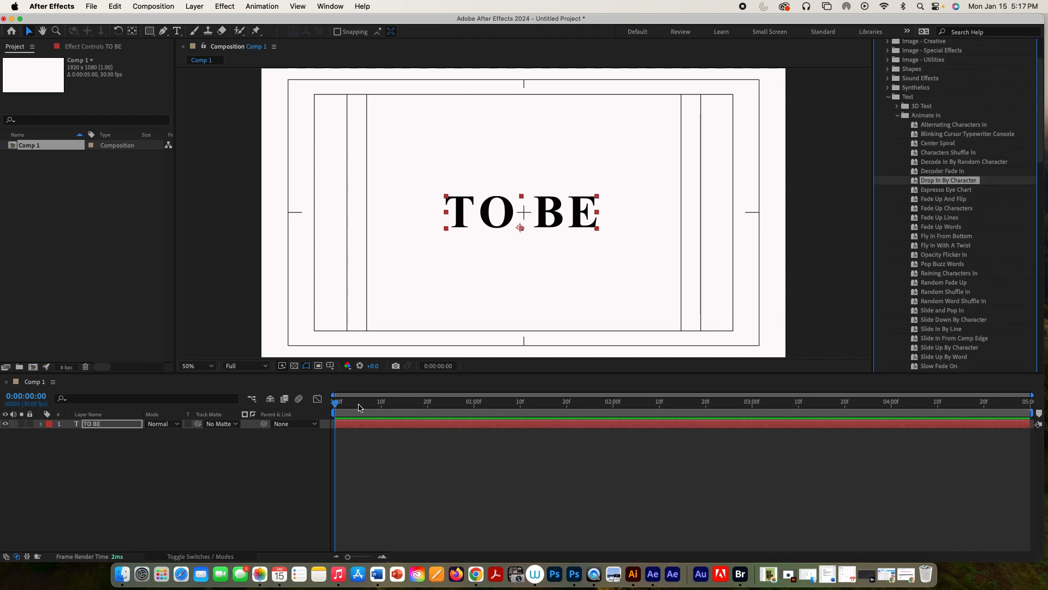
pyautogui.click(339, 404)
pyautogui.moveTo(339, 405)
pyautogui.mouseDown()
pyautogui.moveTo(348, 407)
pyautogui.moveTo(331, 407)
pyautogui.mouseUp()
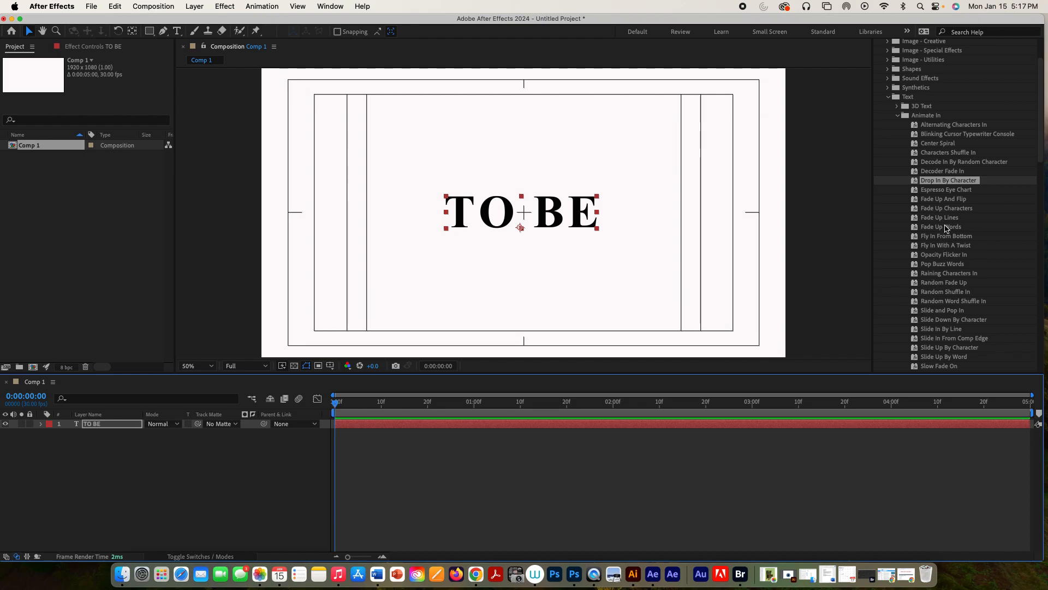
pyautogui.click(949, 209)
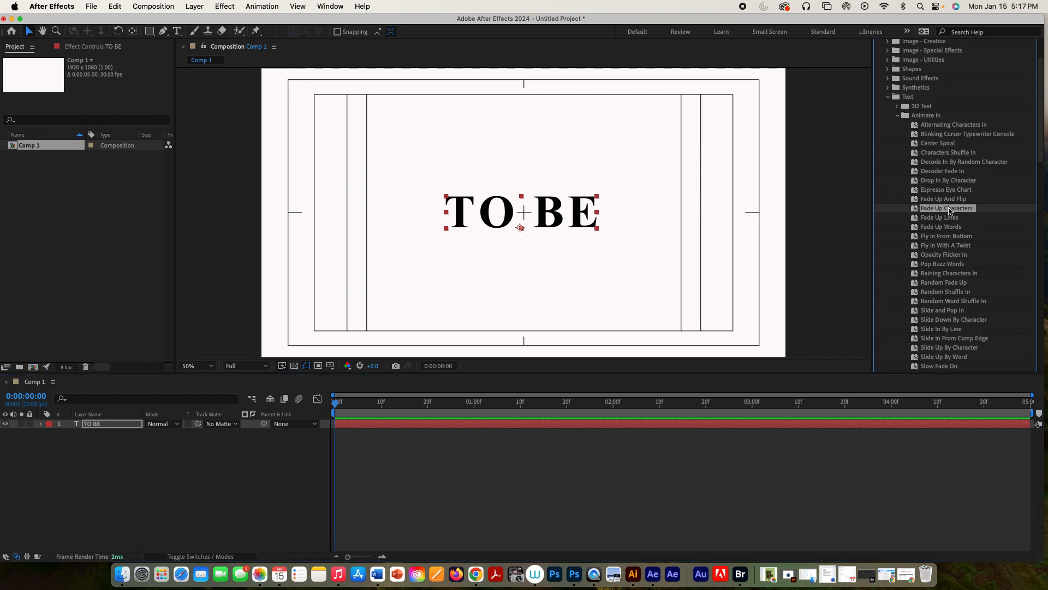
pyautogui.doubleClick(950, 210)
pyautogui.press('space')
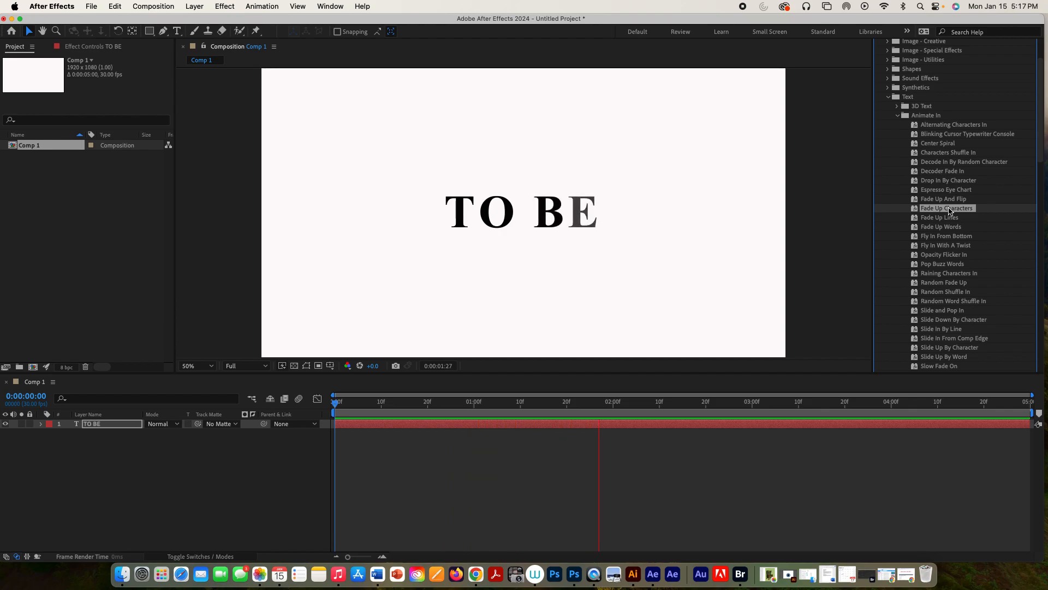
# Stop the preview and reveal the keyframes of the TO BE layer in the timeline.
pyautogui.press('space')
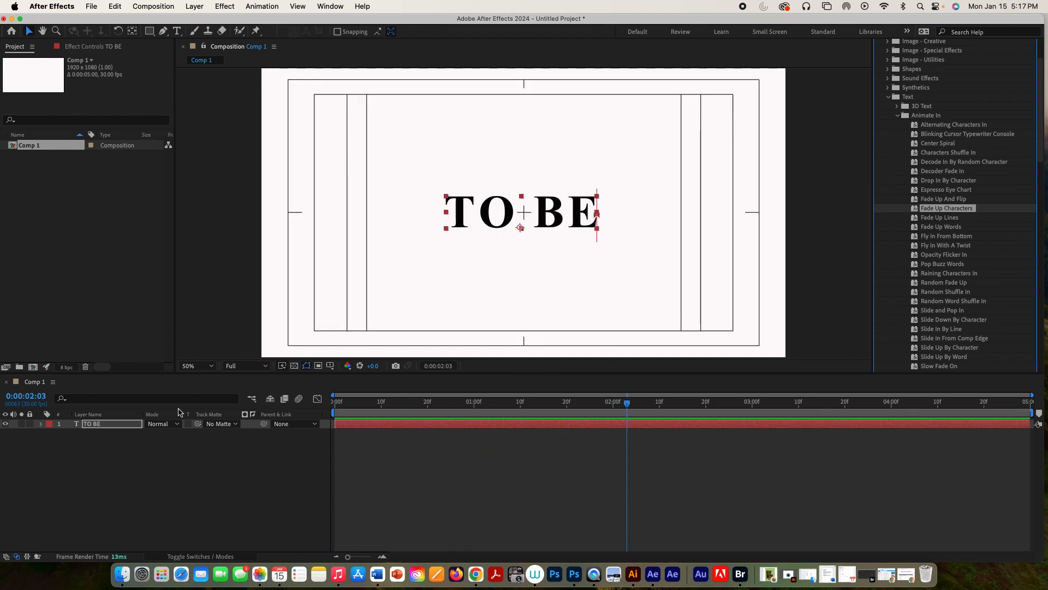
pyautogui.click(184, 443)
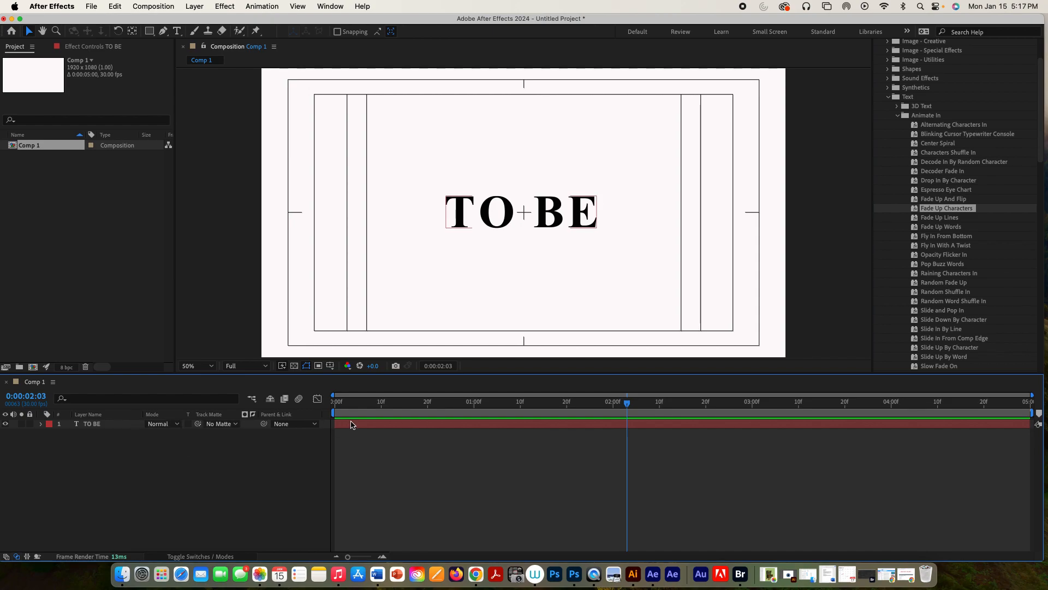
pyautogui.doubleClick(352, 424)
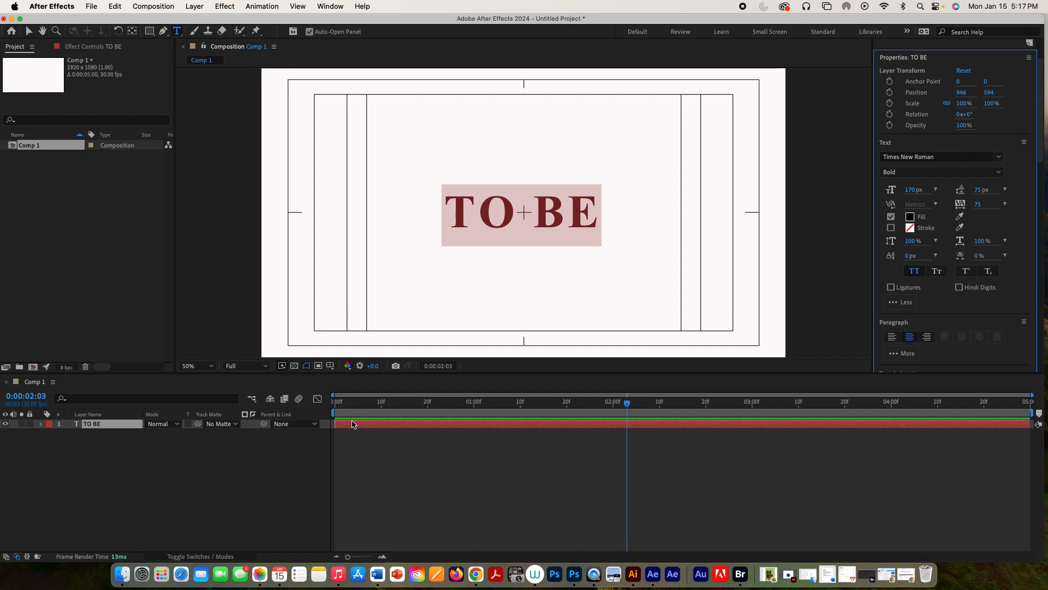
pyautogui.doubleClick(352, 424)
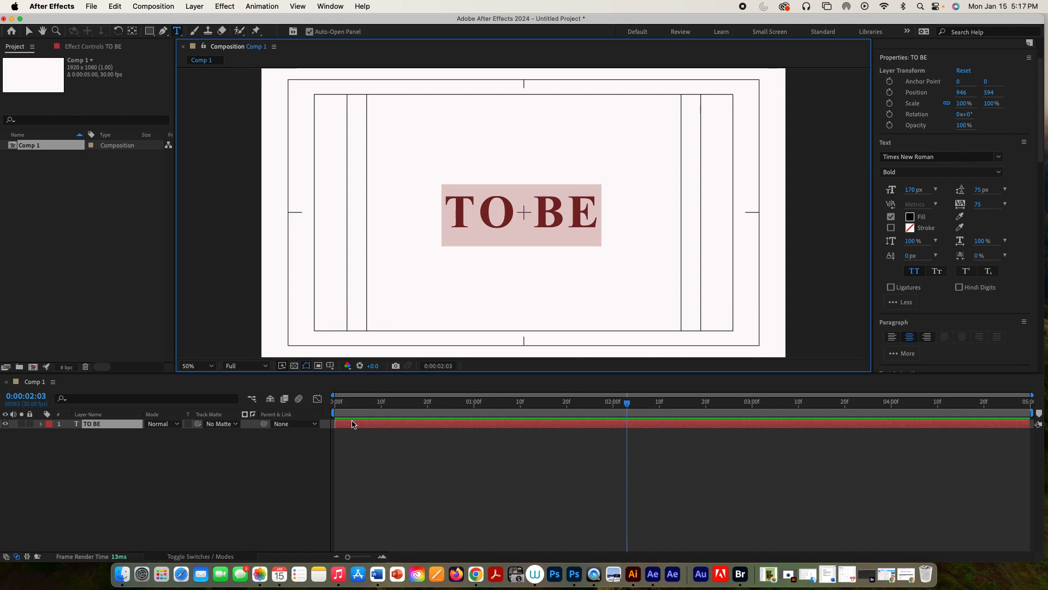
pyautogui.click(425, 440)
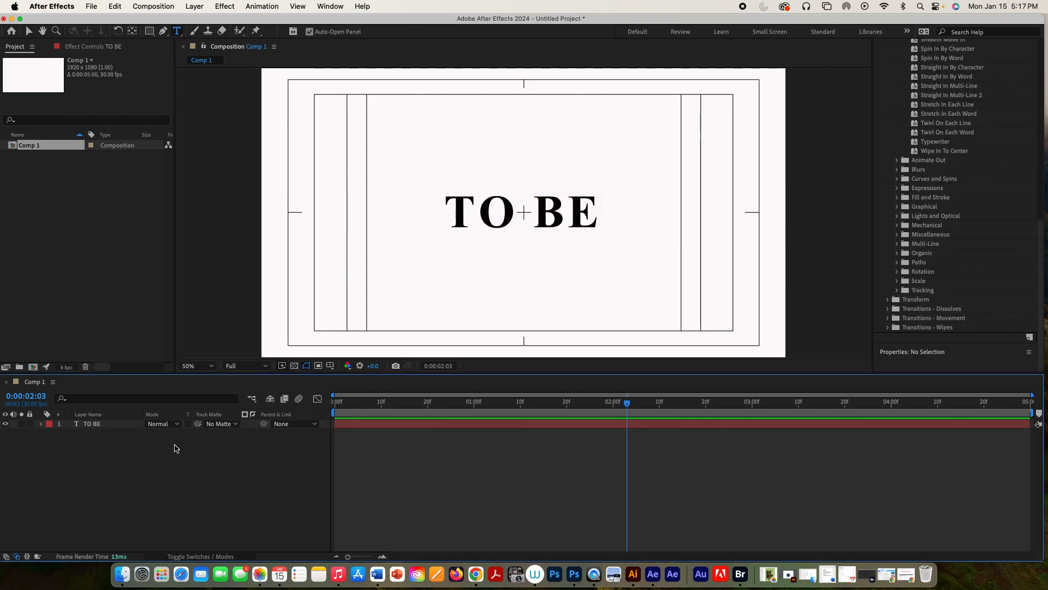
pyautogui.click(94, 425)
pyautogui.press('u')
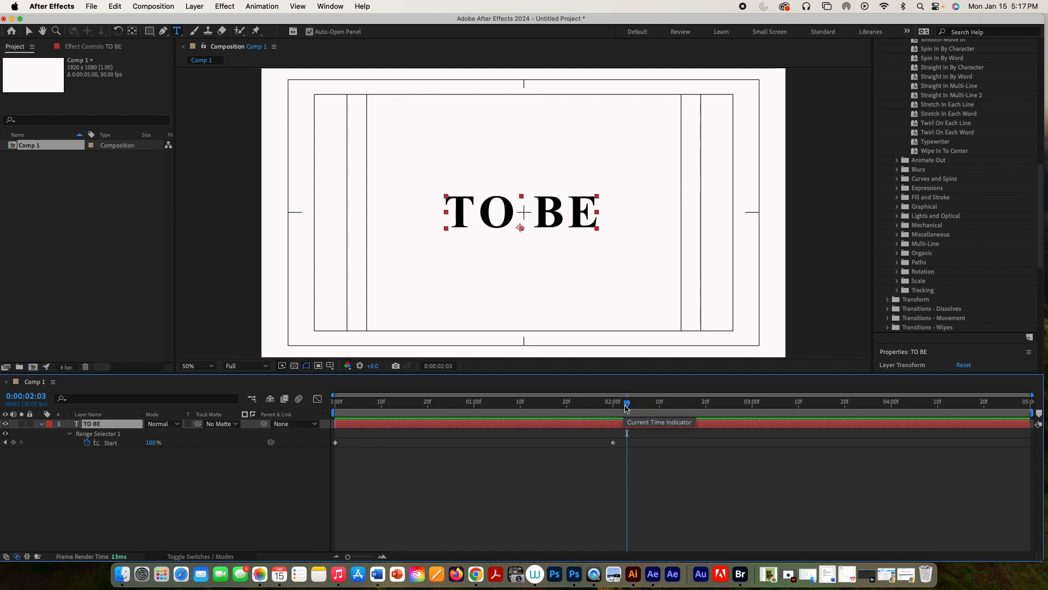
# Trim the end of the TO BE layer to just past its last keyframe at 0:00:02:00, previewing the shortened animation.
pyautogui.moveTo(626, 408); pyautogui.dragTo(614, 408)
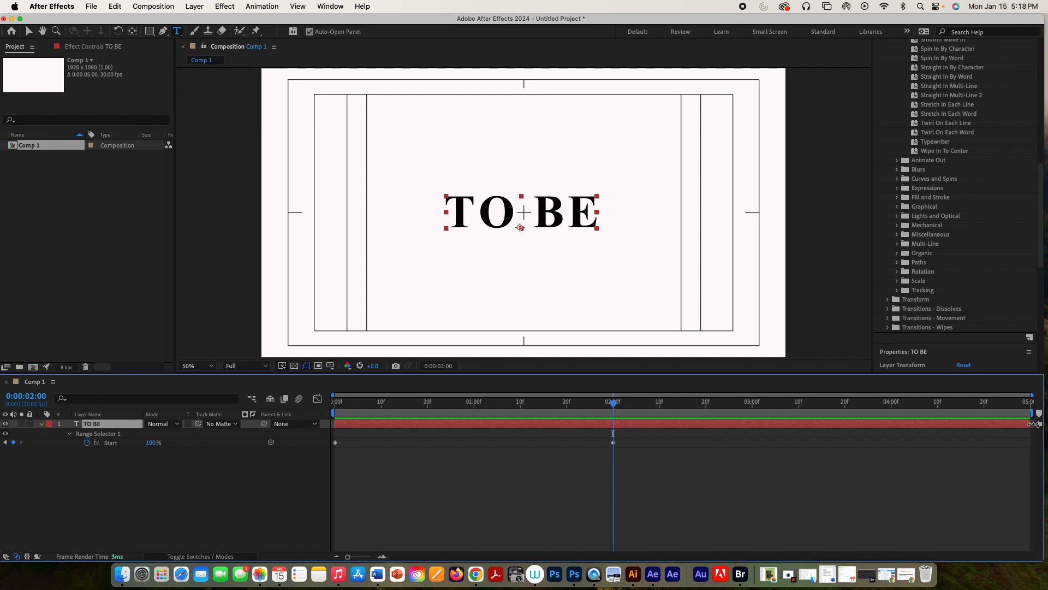
pyautogui.moveTo(1032, 424); pyautogui.dragTo(435, 381)
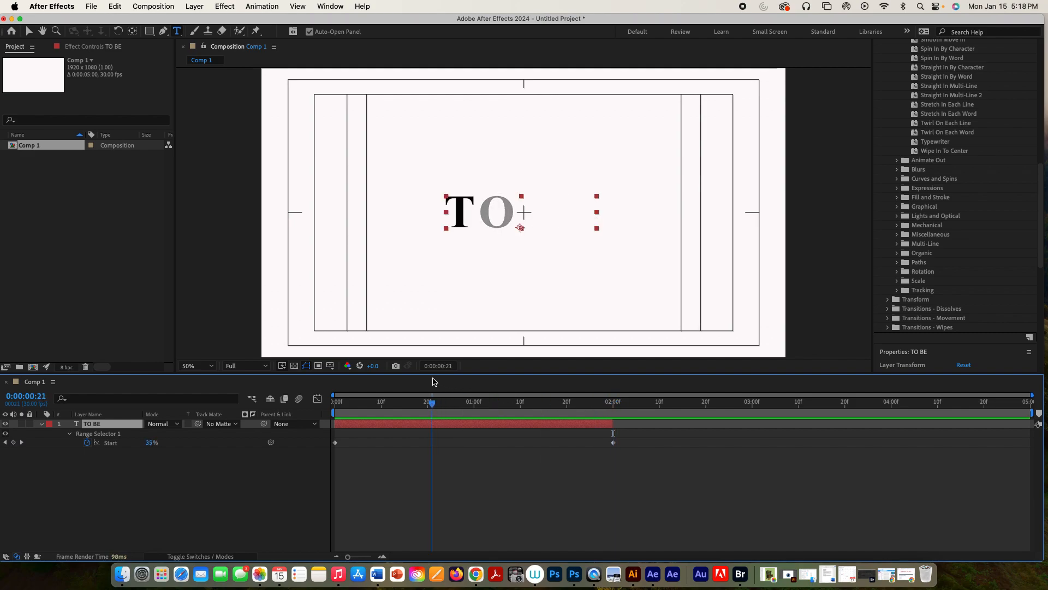
pyautogui.press('space')
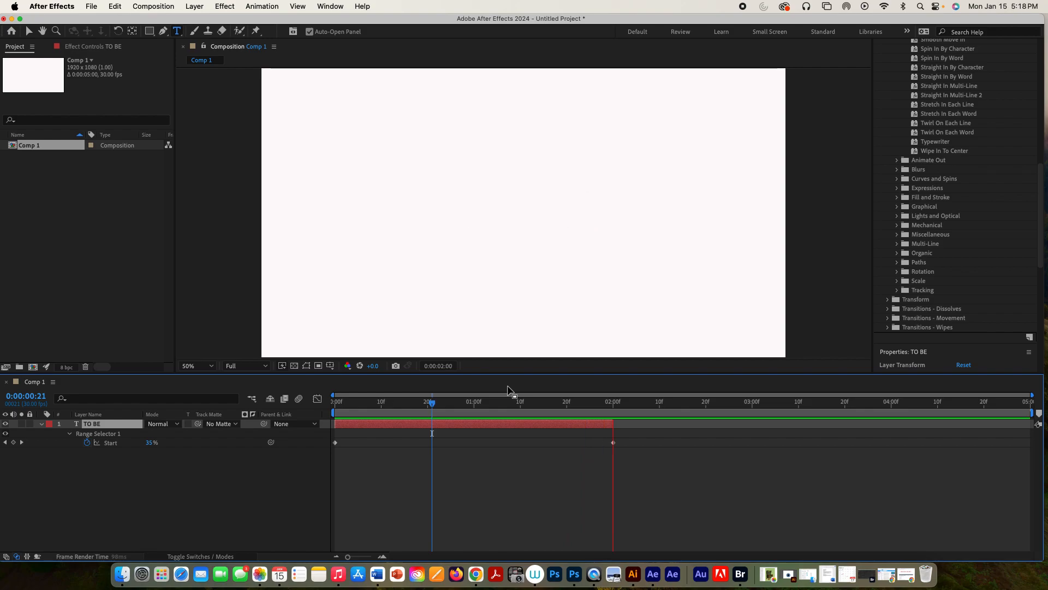
pyautogui.click(692, 403)
pyautogui.press("'")
pyautogui.moveTo(691, 409); pyautogui.dragTo(622, 424)
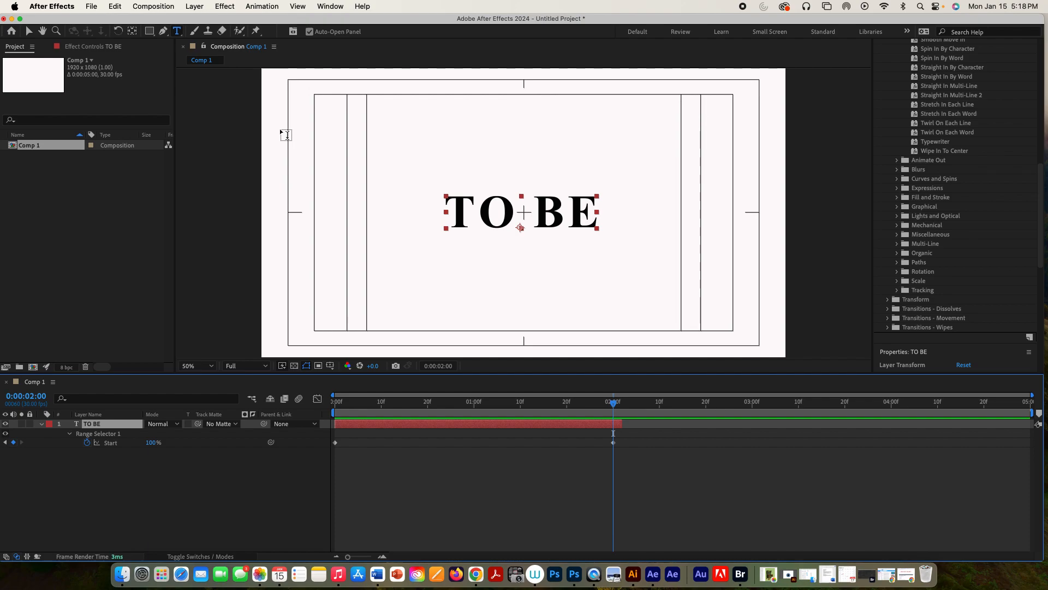
# Add a new text layer reading "OR NOT TO BE?".
pyautogui.click(198, 6)
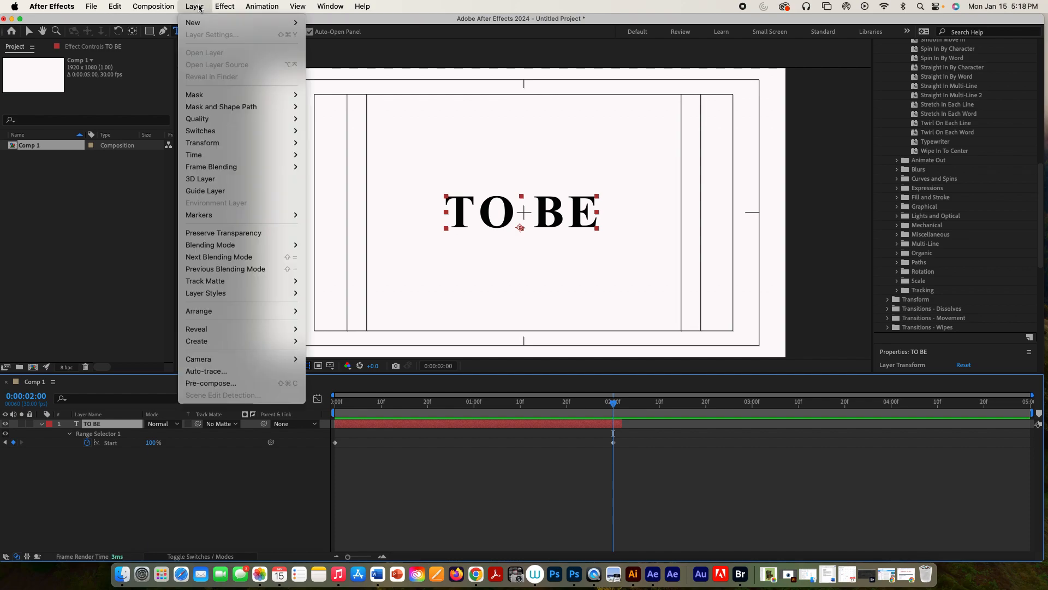
pyautogui.moveTo(203, 23)
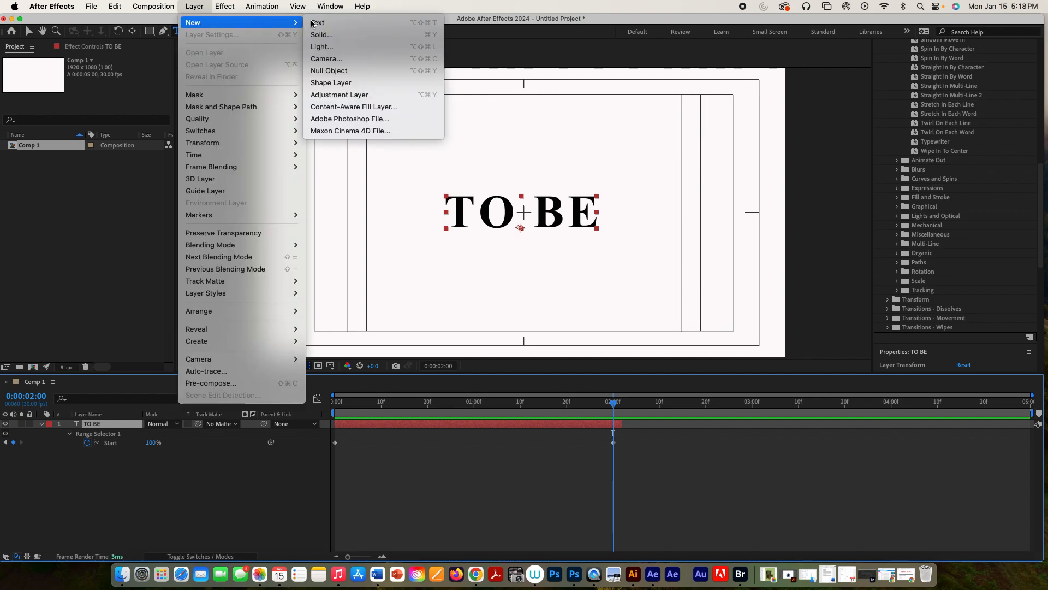
pyautogui.click(340, 25)
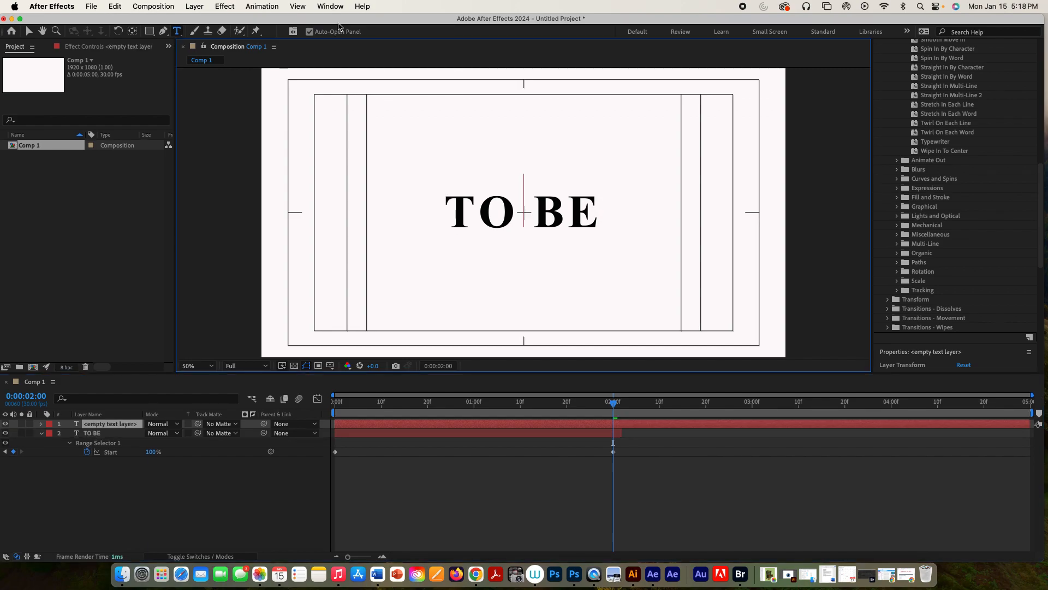
pyautogui.write('OR N')
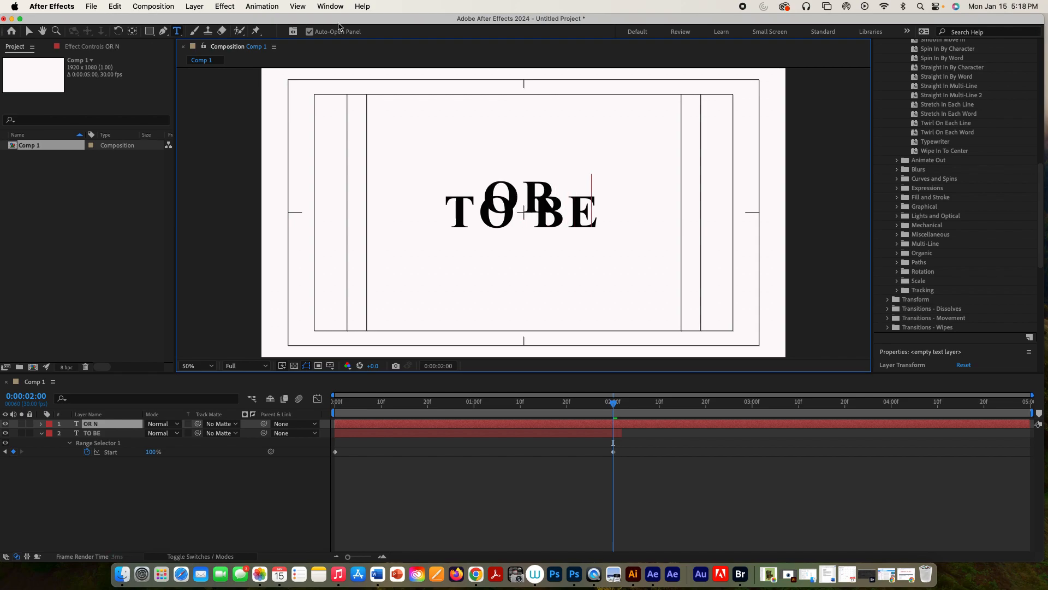
pyautogui.write('OT TO')
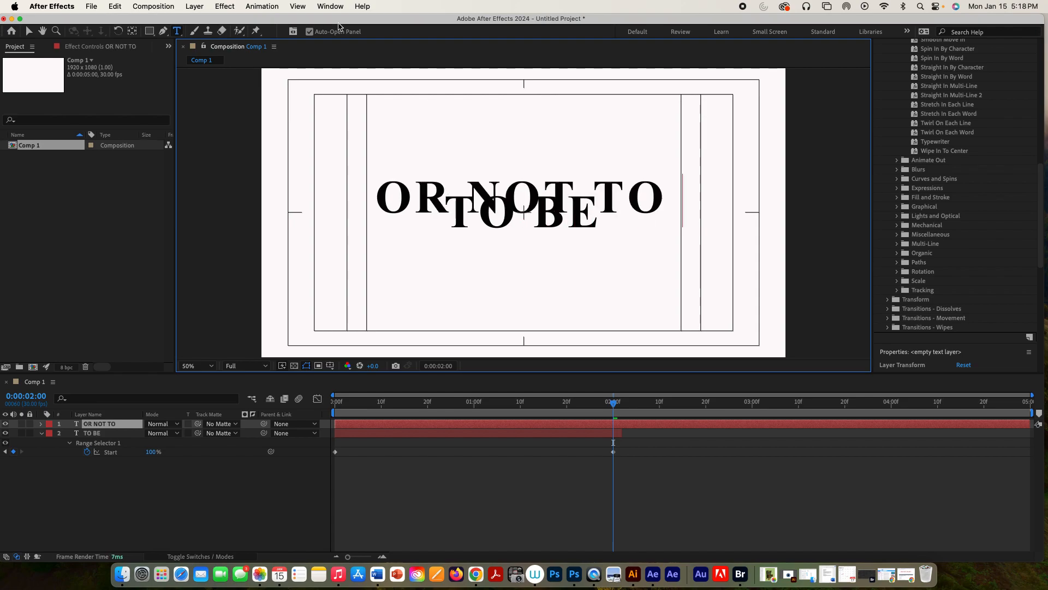
pyautogui.write(' BE')
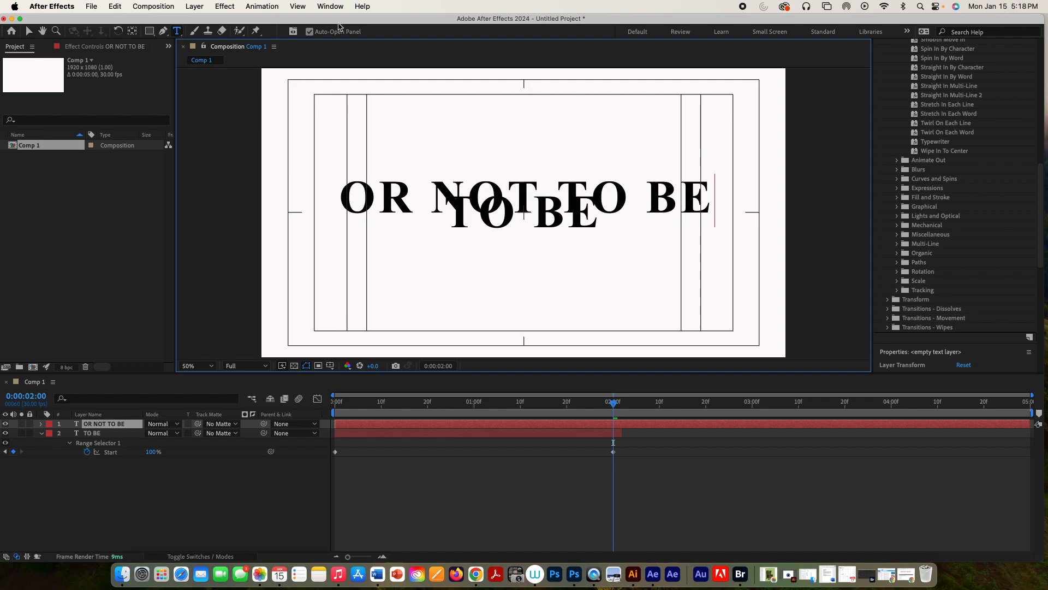
pyautogui.write('?')
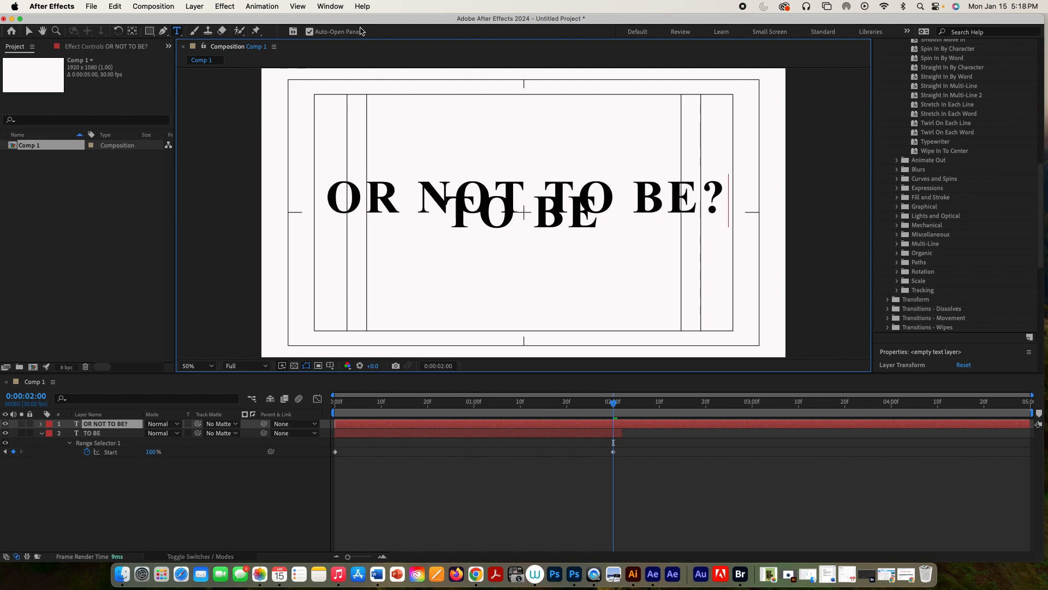
# Move the OR NOT TO BE? text straight down so it is level with the TO BE text at the composition's centre.
pyautogui.click(28, 31)
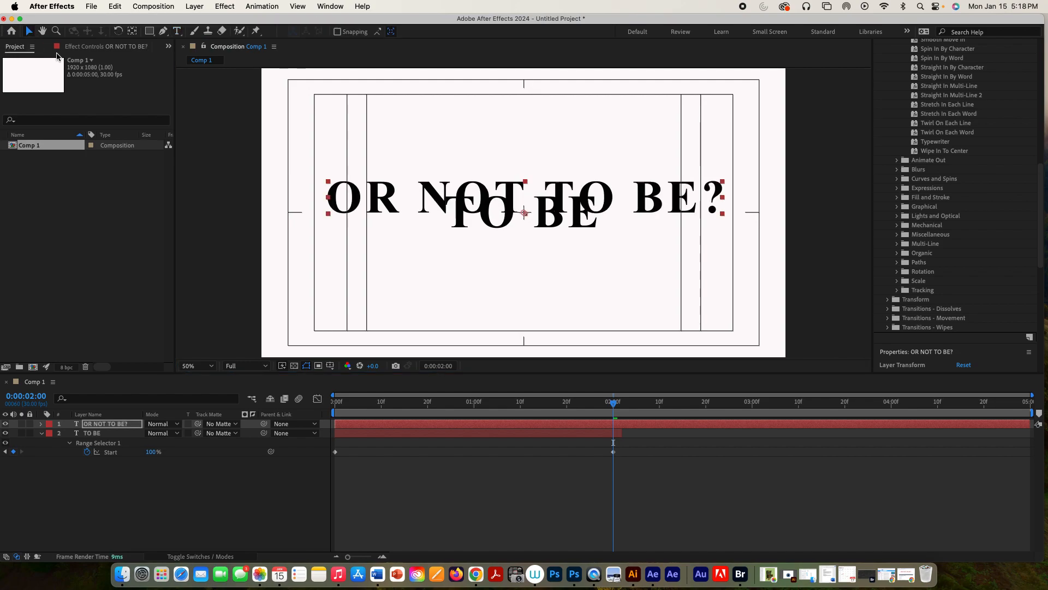
pyautogui.moveTo(562, 213); pyautogui.dragTo(562, 223)
pyautogui.press('capslock')
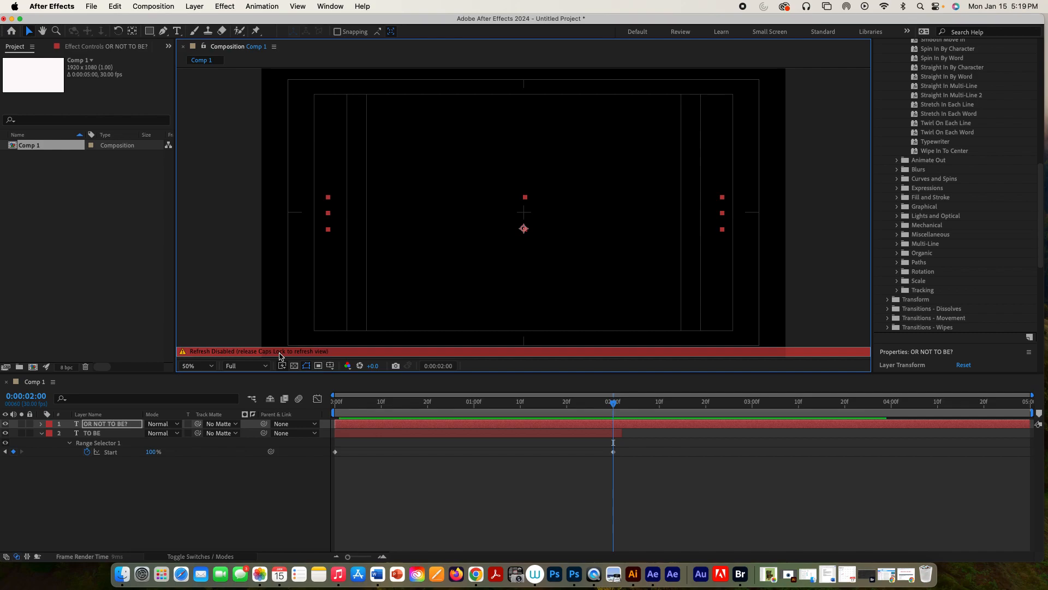
pyautogui.press('capslock')
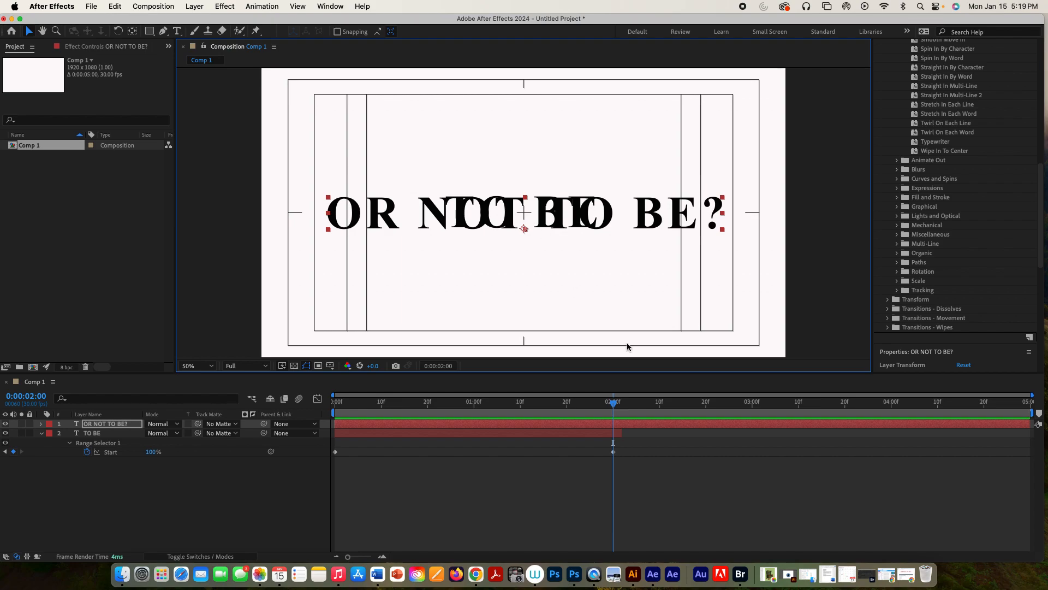
# With the playhead at the first frame, apply the Slide Down By Character preset to the OR NOT TO BE? text and preview it.
pyautogui.moveTo(614, 404); pyautogui.dragTo(286, 411)
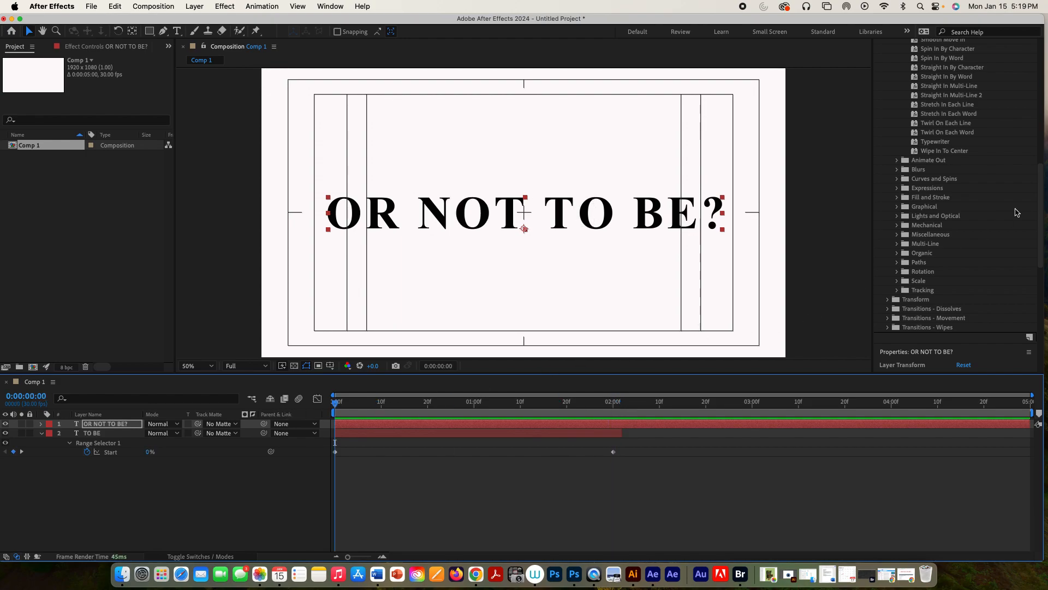
pyautogui.scroll(9, 991, 210)
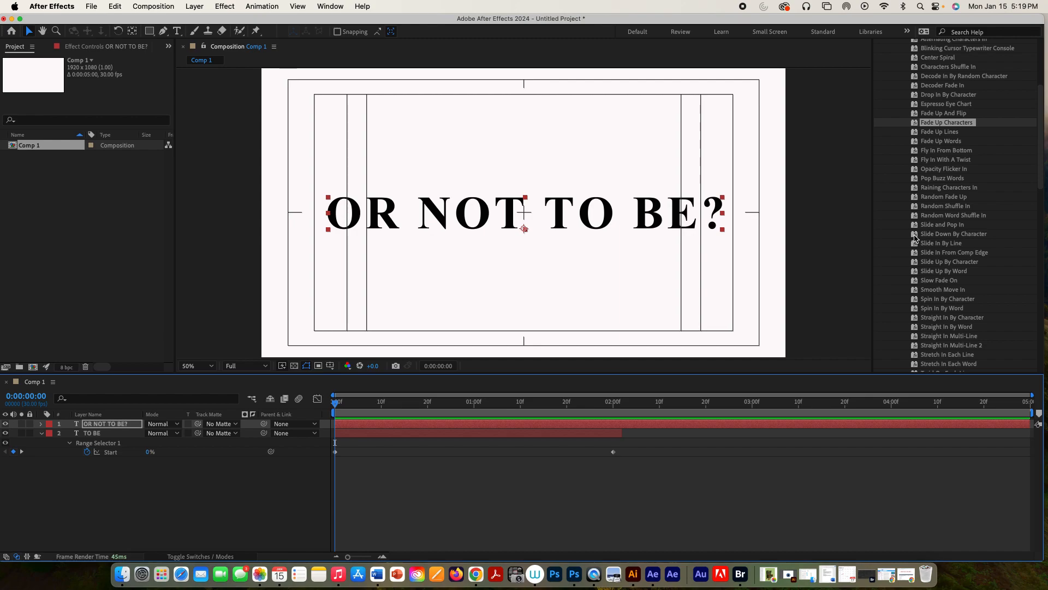
pyautogui.doubleClick(915, 235)
pyautogui.press('space')
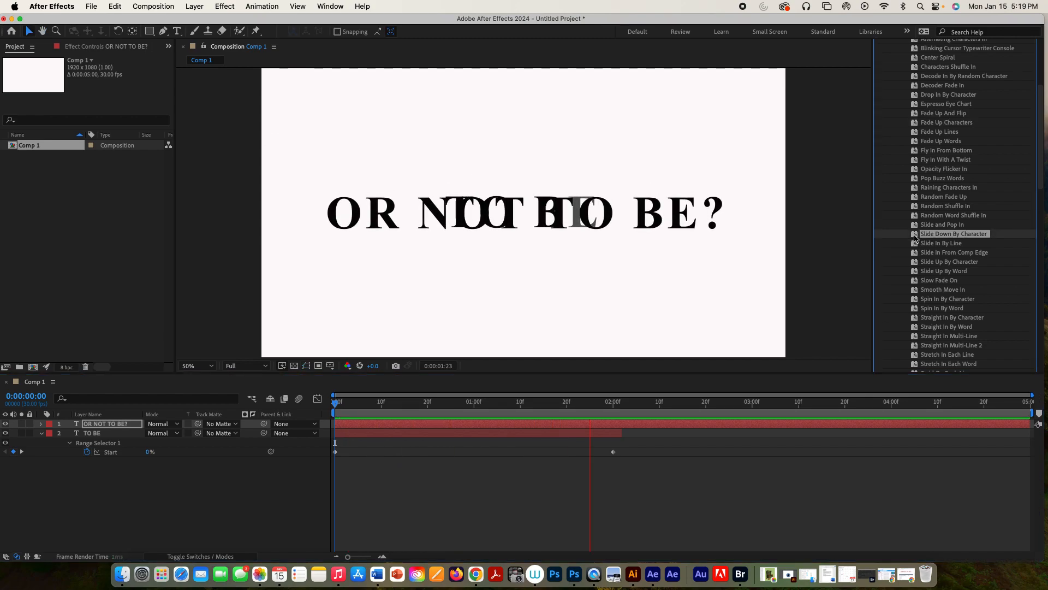
pyautogui.press('space')
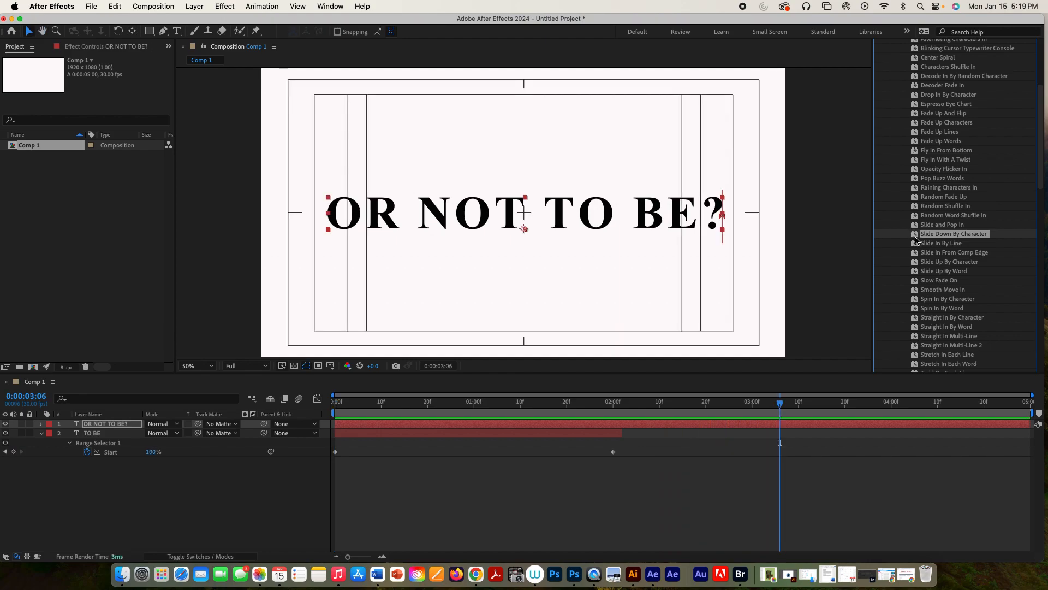
# Try trimming the start of the OR NOT TO BE? layer to 0:00:02:02, where TO BE ends, and preview the sequence.
pyautogui.moveTo(780, 404); pyautogui.dragTo(624, 411)
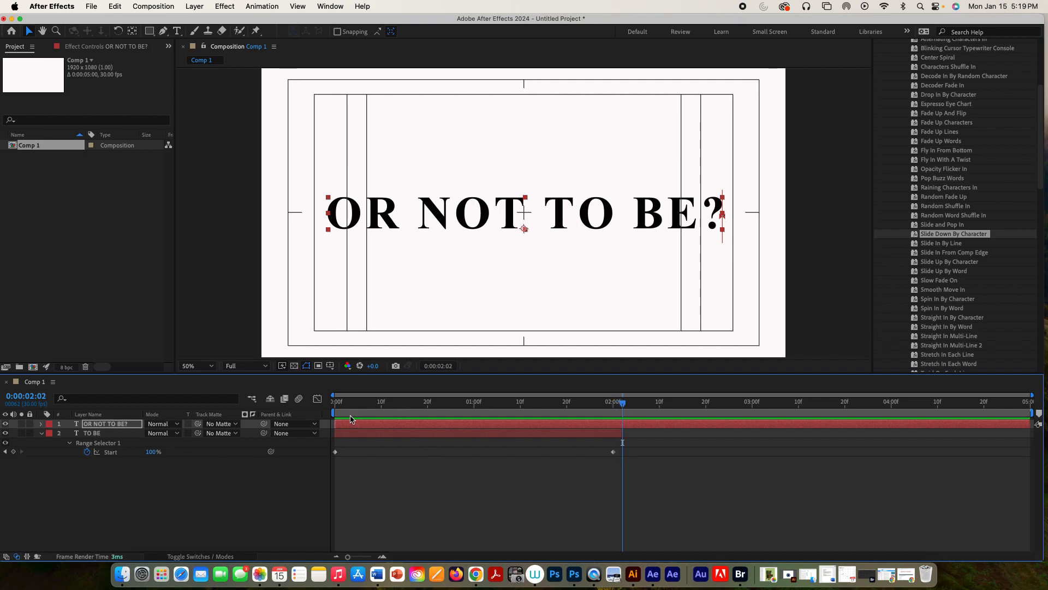
pyautogui.moveTo(337, 424); pyautogui.dragTo(625, 435)
pyautogui.press('space')
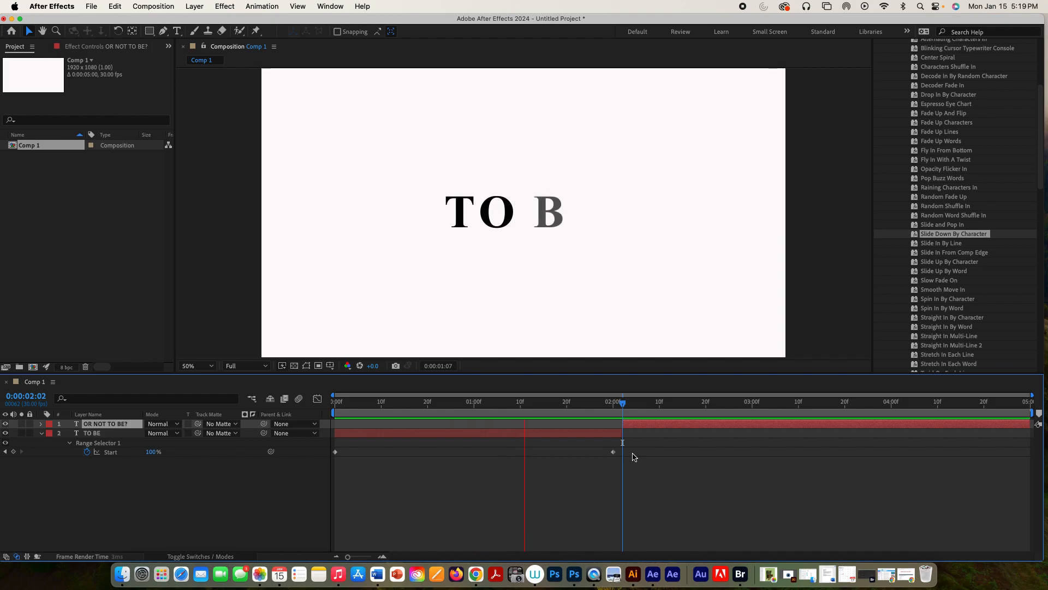
pyautogui.press('space')
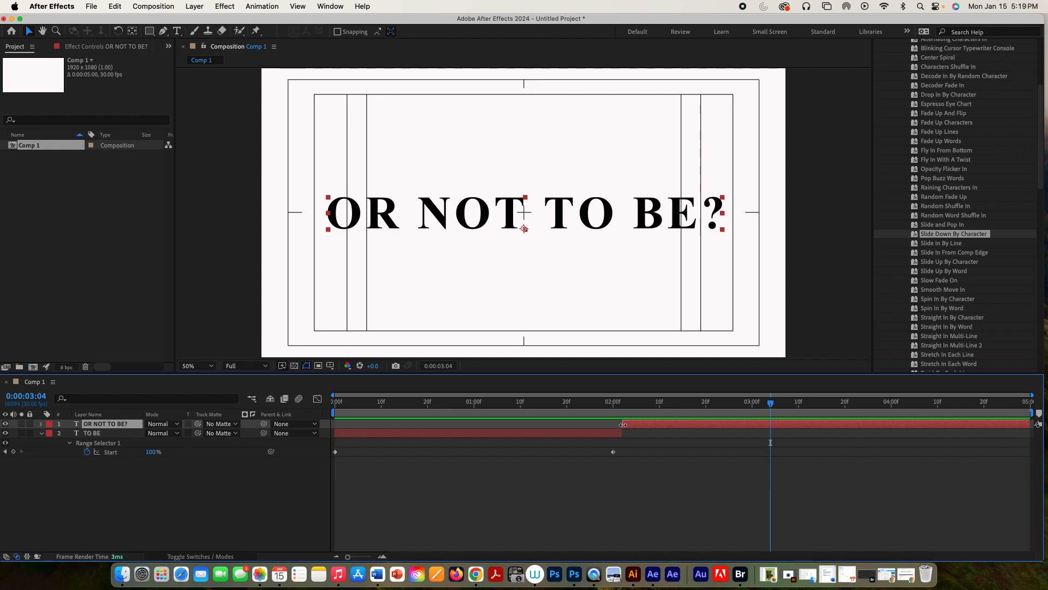
# Restore the trimmed start of the OR NOT TO BE? layer and shift the whole layer with its keyframes to begin where TO BE ends.
pyautogui.press('u')
pyautogui.moveTo(623, 425); pyautogui.dragTo(331, 424)
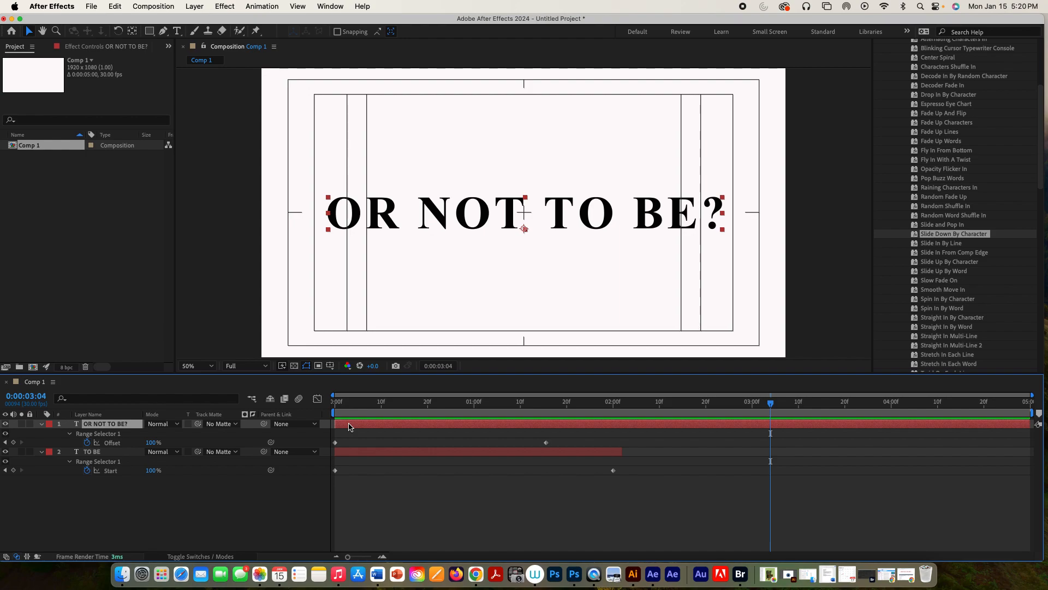
pyautogui.moveTo(349, 426); pyautogui.dragTo(639, 445)
pyautogui.moveTo(708, 423); pyautogui.dragTo(703, 425)
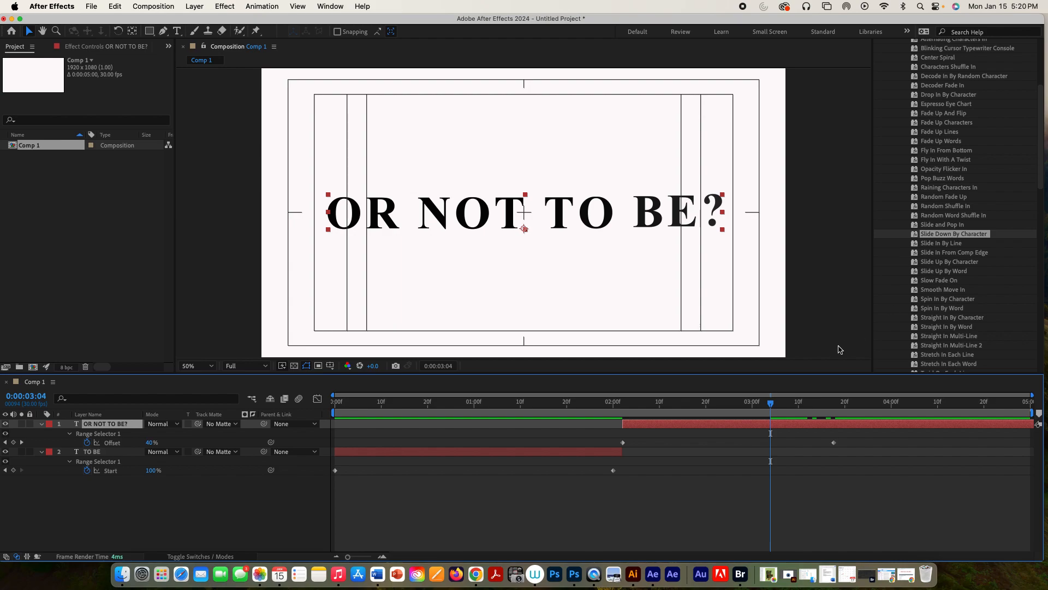
# Preview the full two-part text animation from the first frame.
pyautogui.moveTo(771, 404); pyautogui.dragTo(340, 413)
pyautogui.press('space')
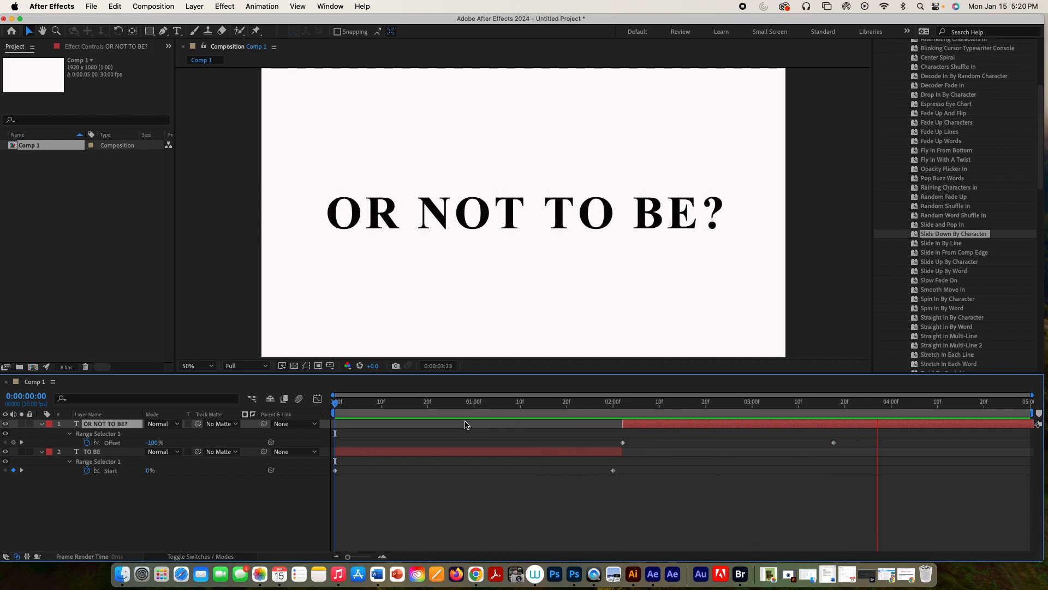
pyautogui.press('space')
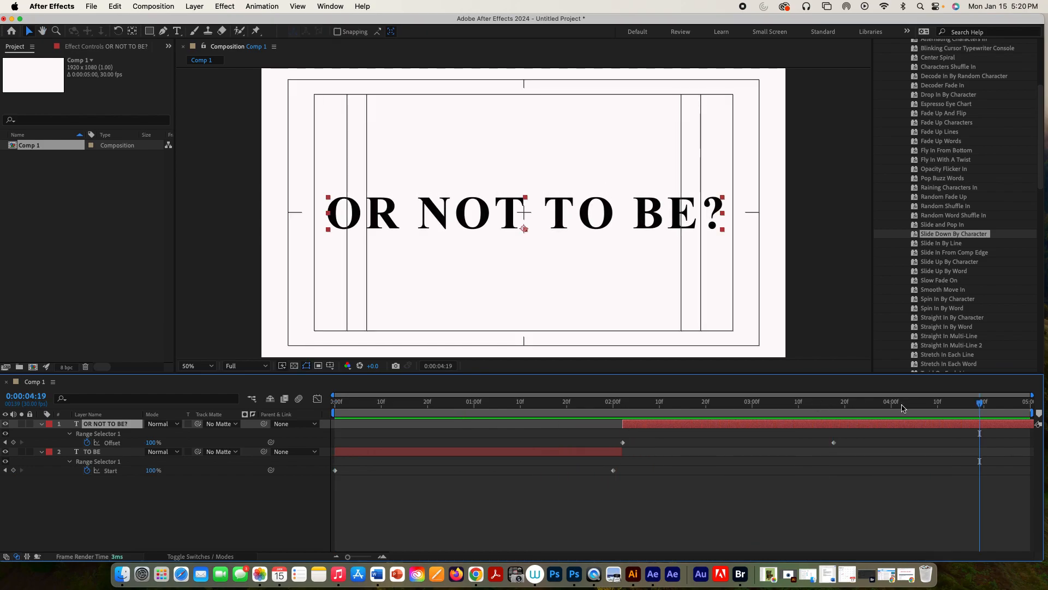
# Move the last Offset keyframe of the OR NOT TO BE? layer to 0:00:03:20.
pyautogui.moveTo(965, 408); pyautogui.dragTo(852, 419)
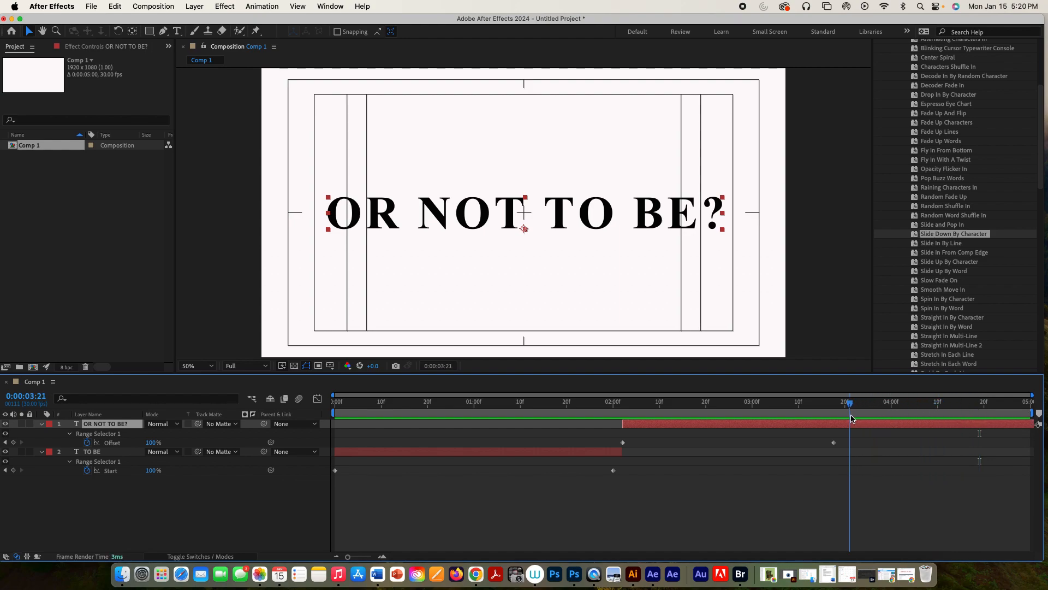
pyautogui.moveTo(851, 419); pyautogui.dragTo(845, 419)
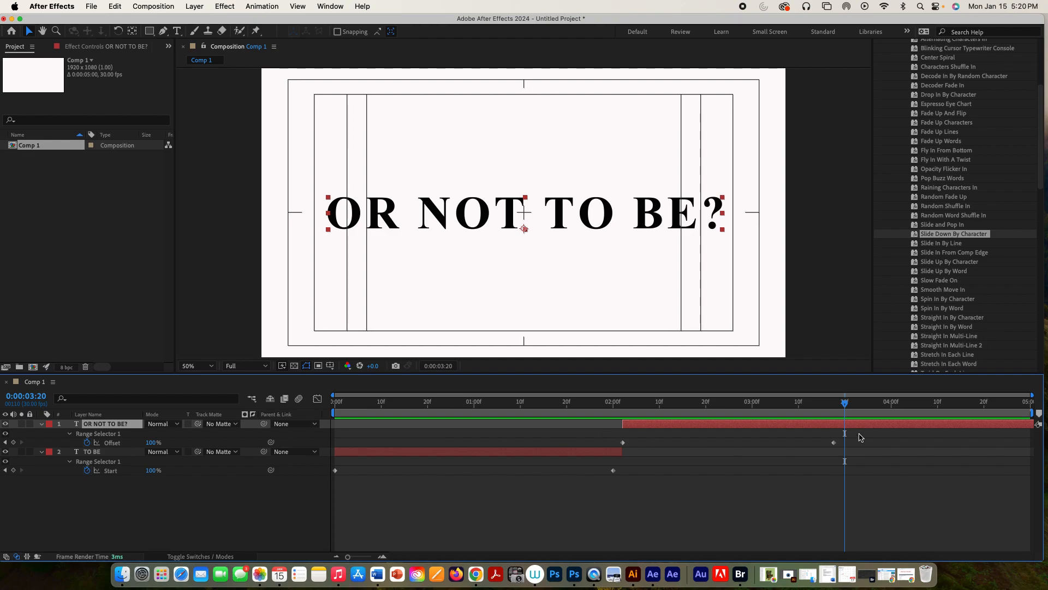
pyautogui.moveTo(834, 447)
pyautogui.mouseDown()
pyautogui.moveTo(856, 447)
pyautogui.moveTo(847, 448)
pyautogui.mouseUp()
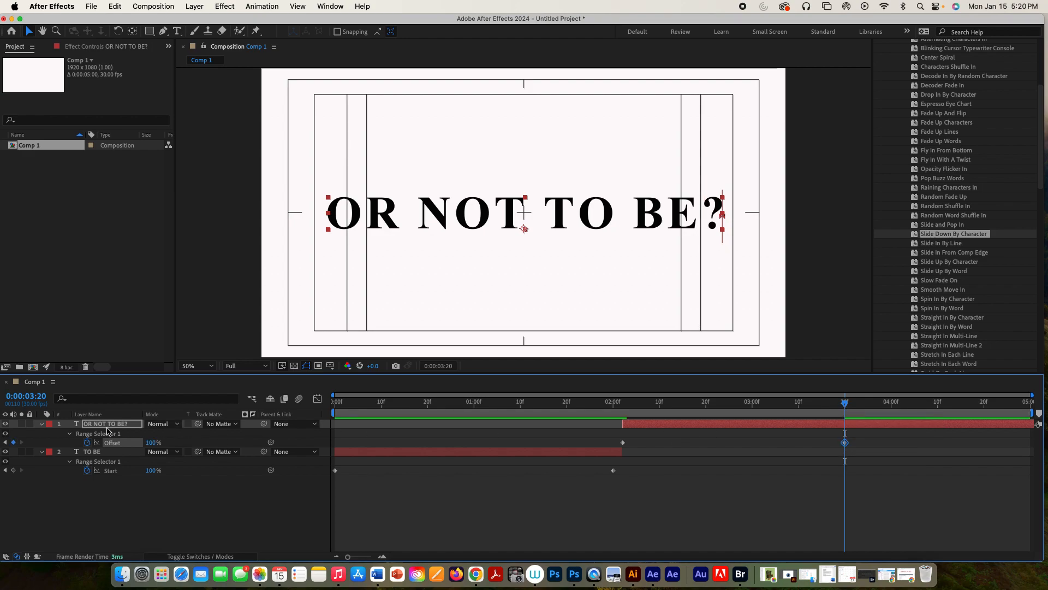
# Add an RGB Fill Color animator to the text of the OR NOT TO BE? layer.
pyautogui.doubleClick(108, 427)
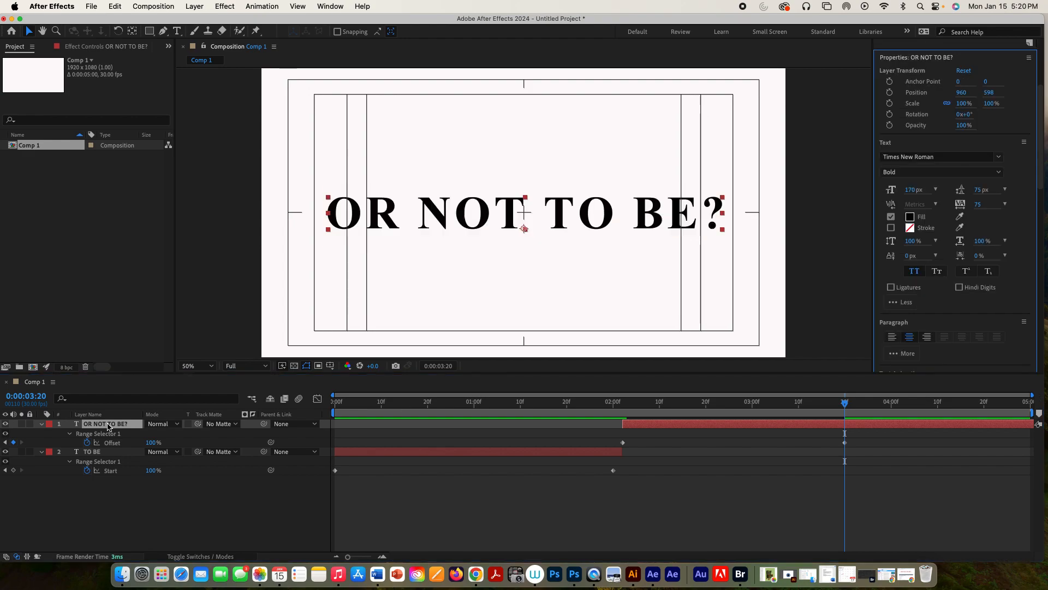
pyautogui.click(42, 426)
pyautogui.click(43, 426)
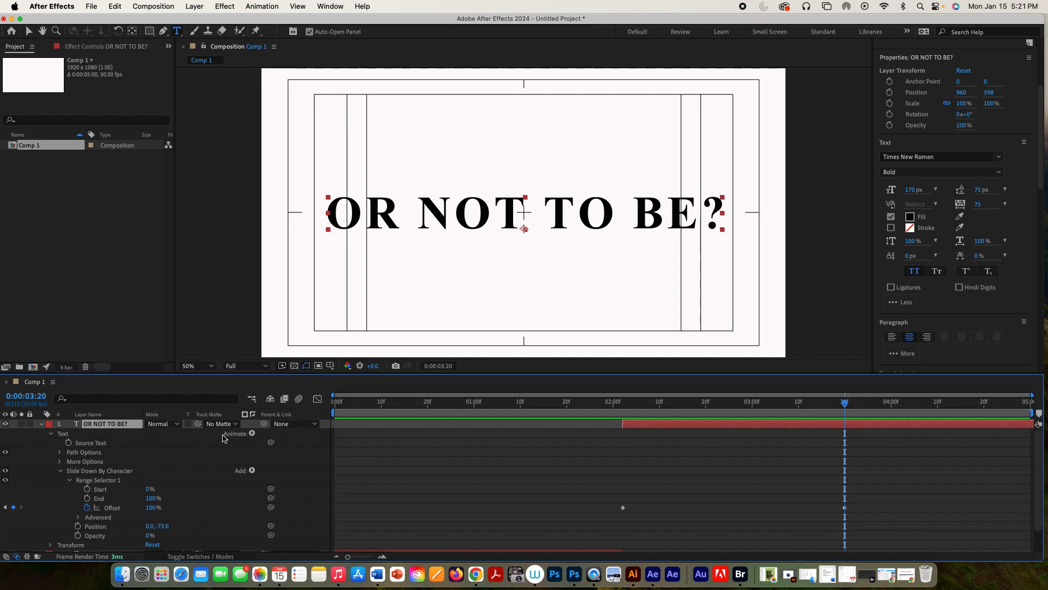
pyautogui.click(252, 434)
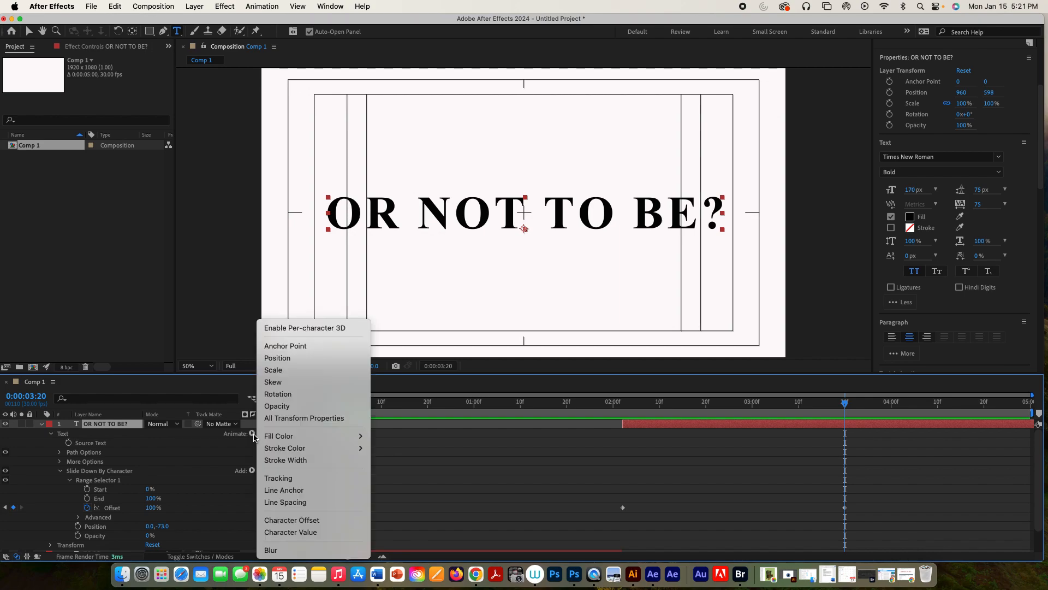
pyautogui.moveTo(273, 436)
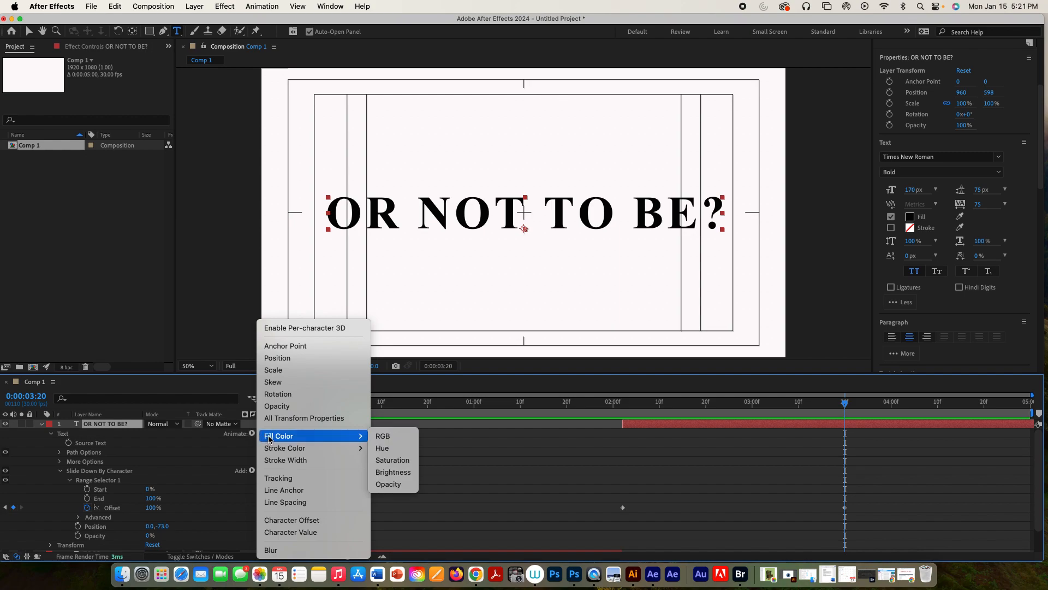
pyautogui.click(381, 439)
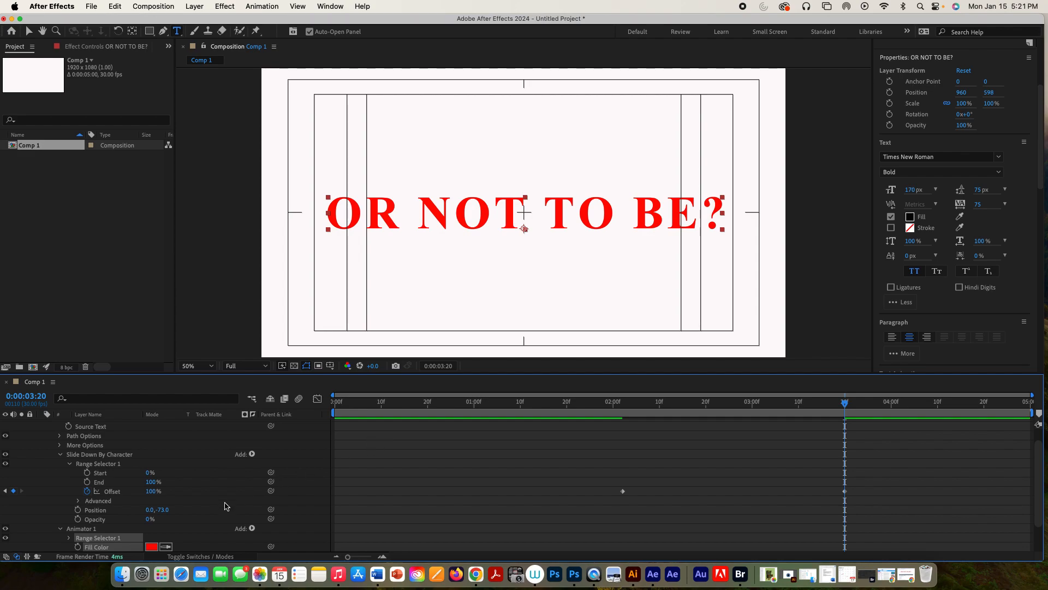
# Set the new animator's fill color to near-black 020202 and start keyframing it at 0:00:03:20.
pyautogui.click(154, 547)
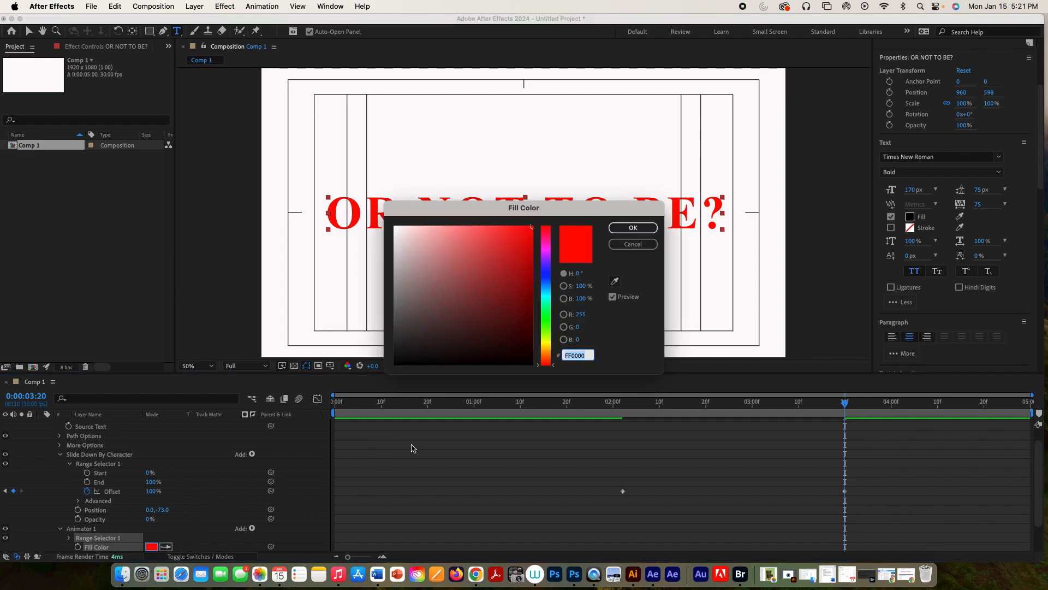
pyautogui.click(394, 364)
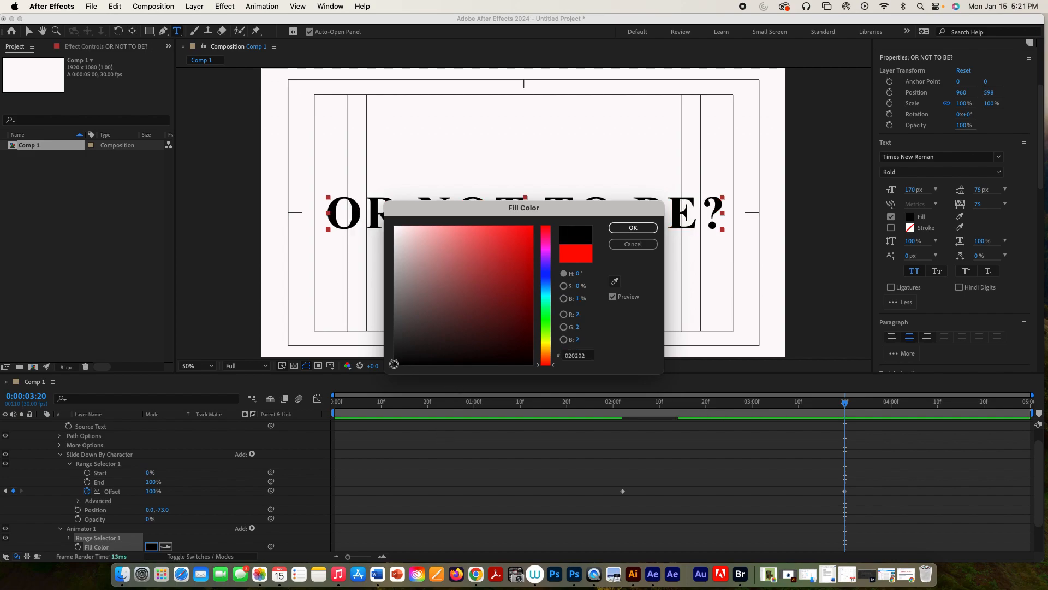
pyautogui.click(647, 227)
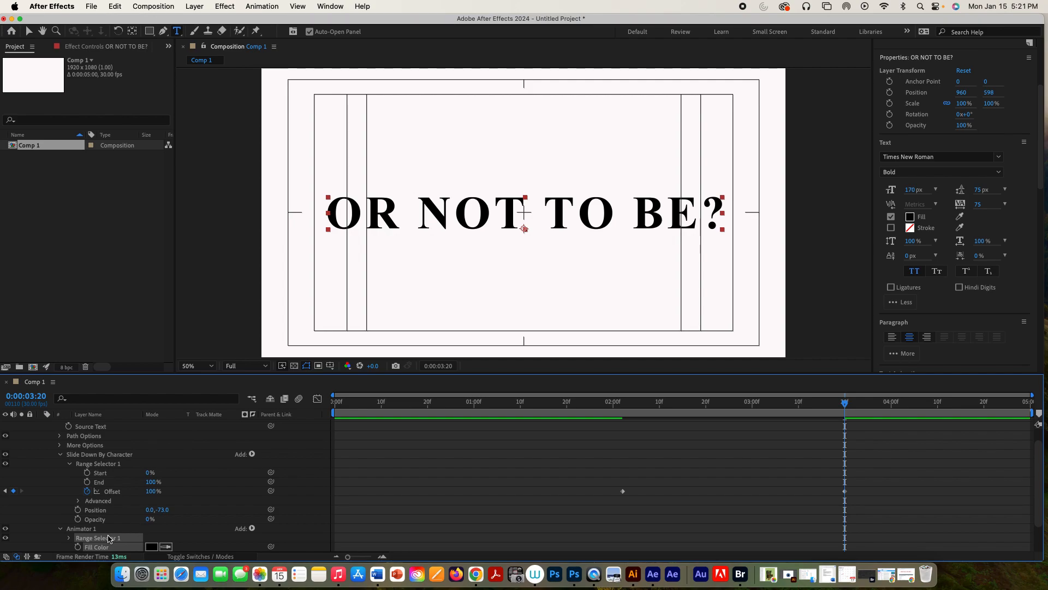
pyautogui.click(77, 547)
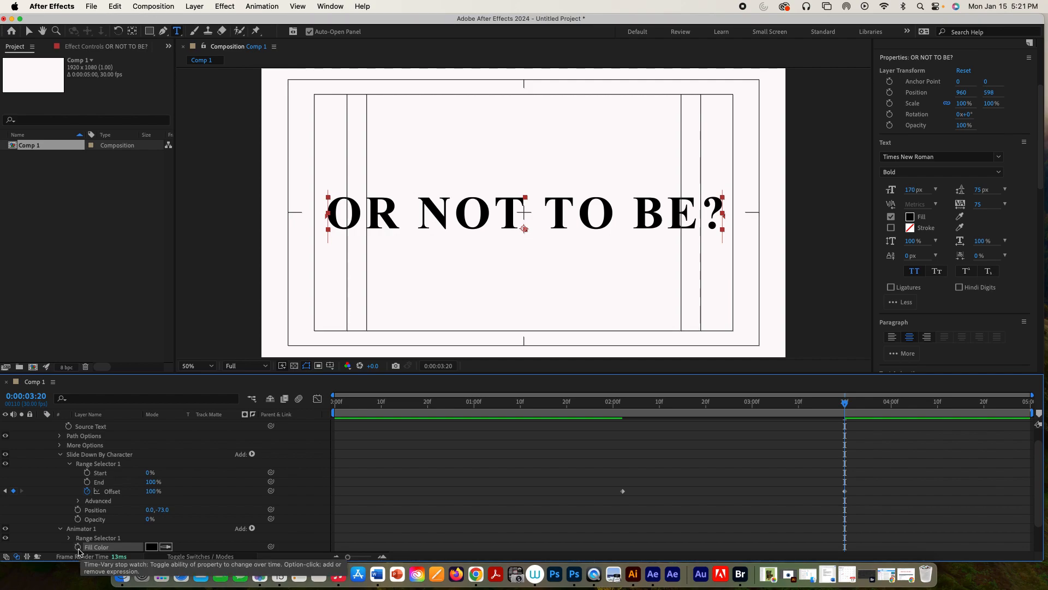
pyautogui.click(78, 547)
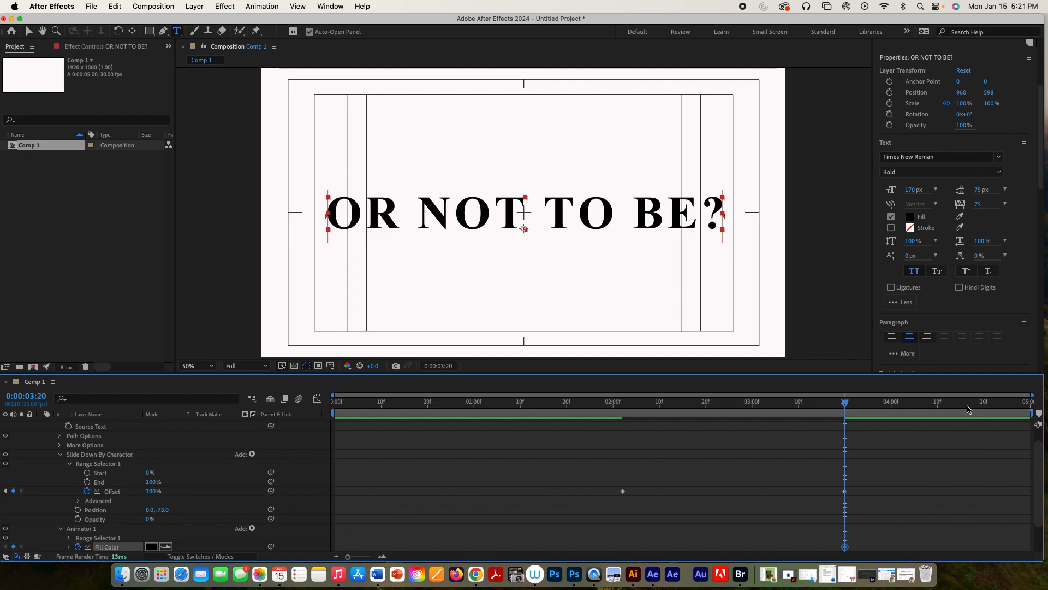
# Keyframe the OR NOT TO BE? fill color as dark red B60929 at 0:00:04:10 and preview the animation.
pyautogui.moveTo(846, 403); pyautogui.dragTo(940, 404)
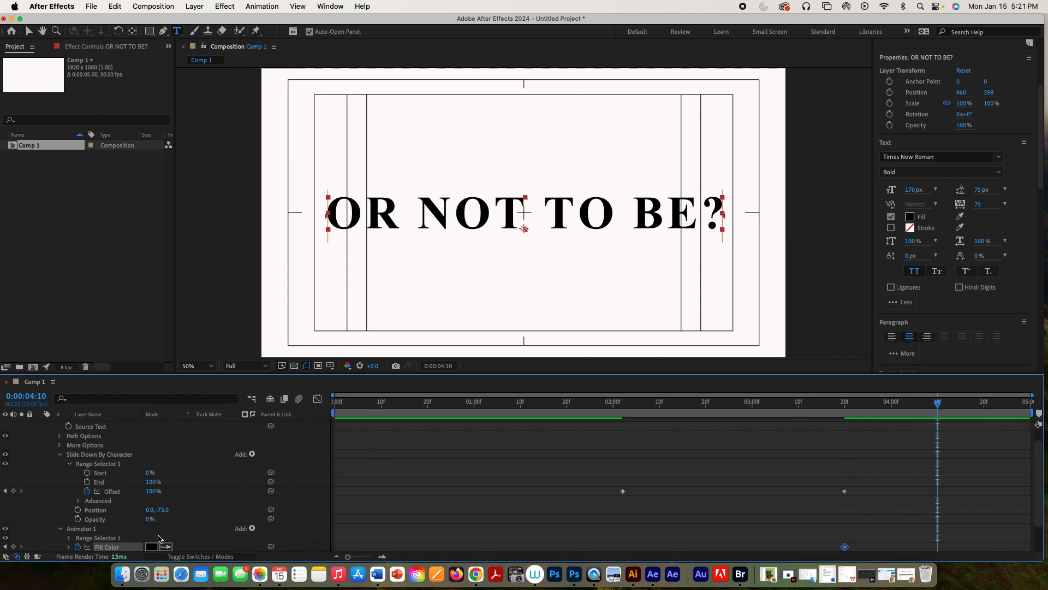
pyautogui.click(151, 546)
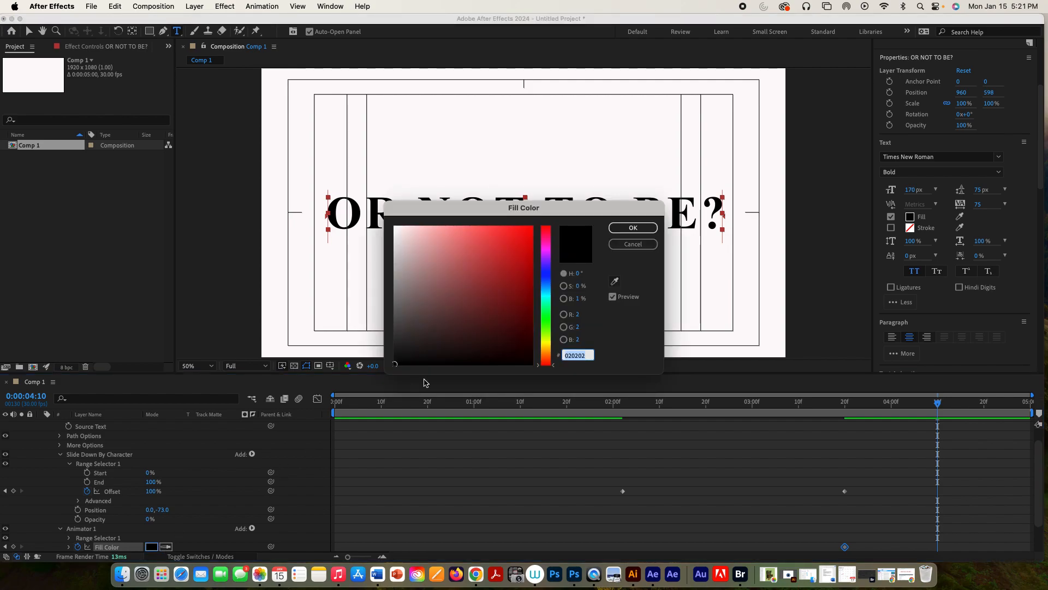
pyautogui.click(533, 229)
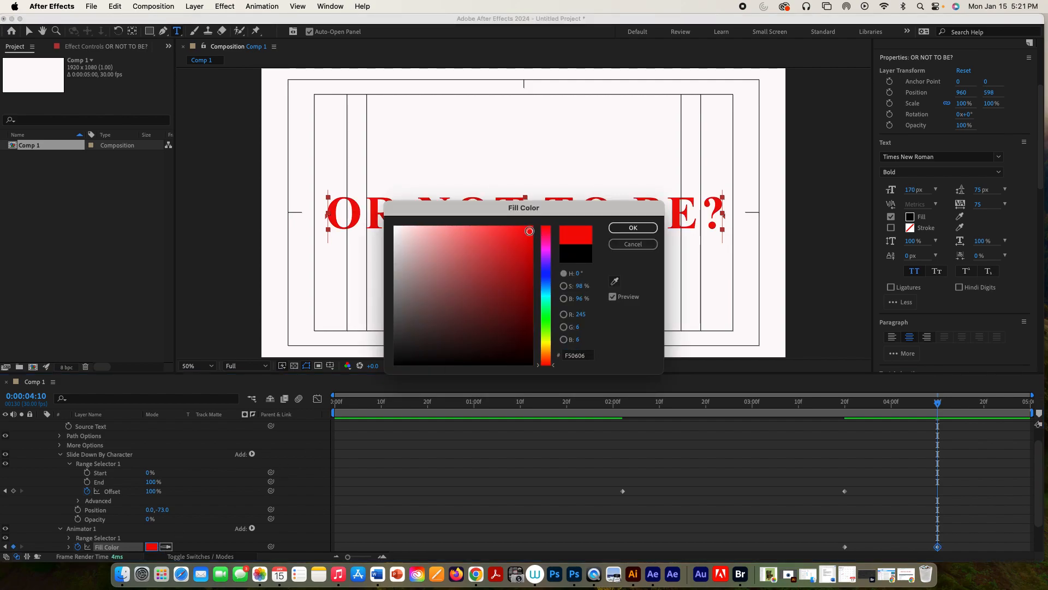
pyautogui.click(546, 230)
pyautogui.click(532, 243)
pyautogui.moveTo(532, 243); pyautogui.dragTo(526, 266)
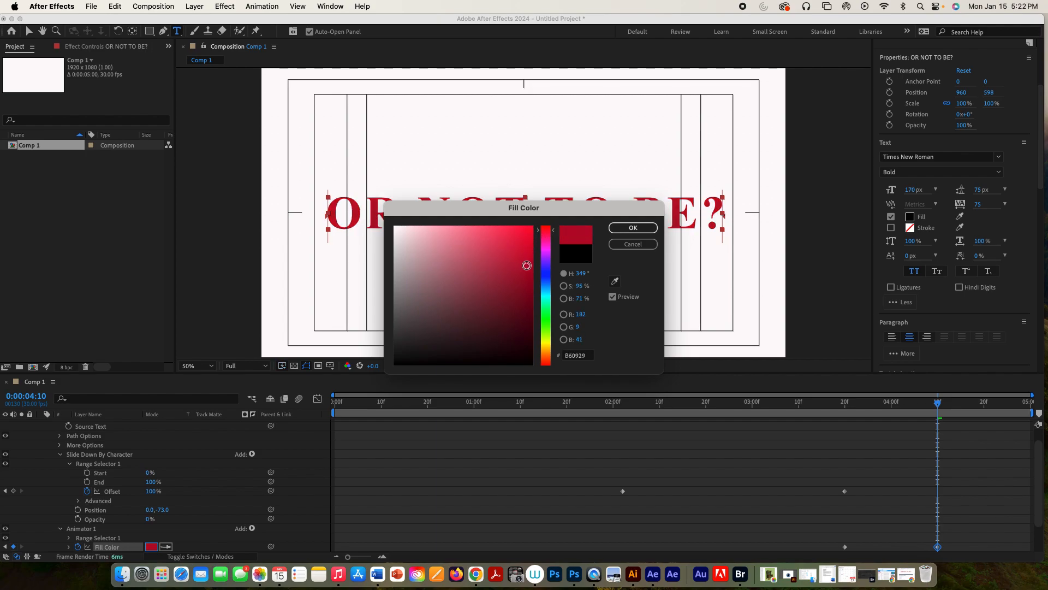
pyautogui.click(623, 229)
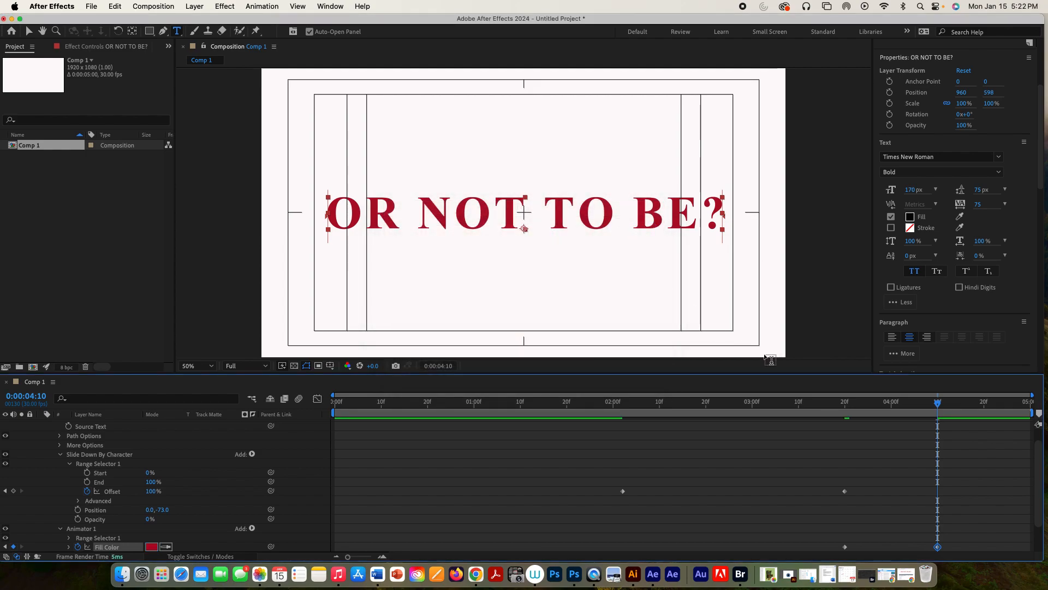
pyautogui.press('space')
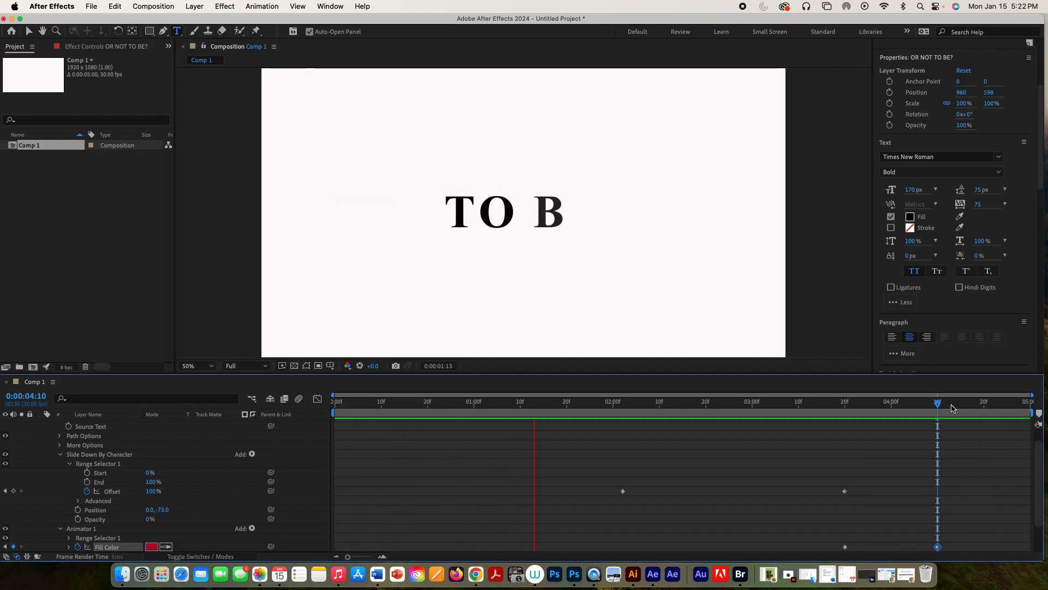
pyautogui.press('space')
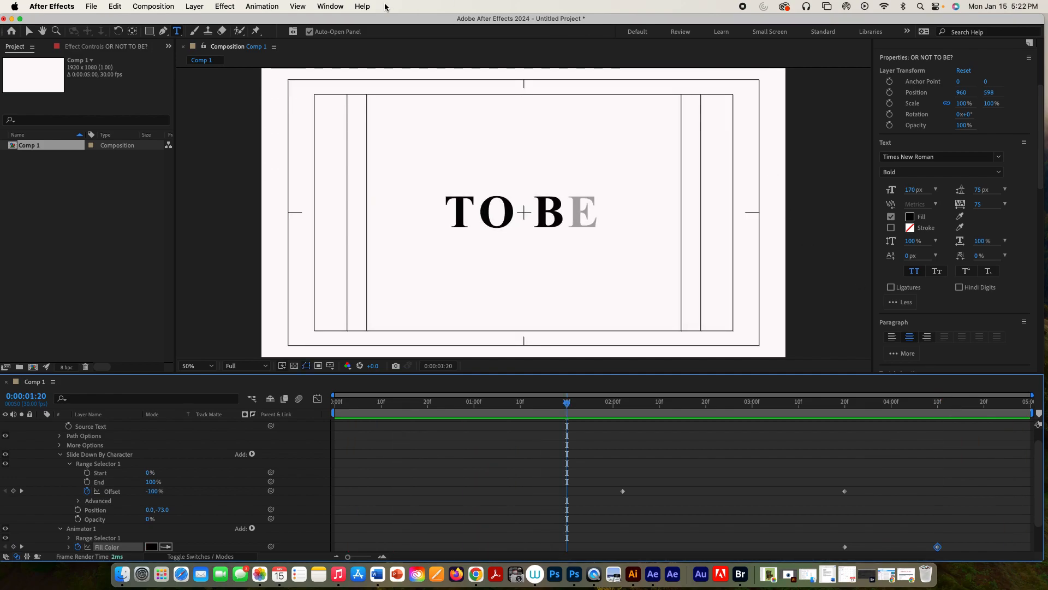
# Add Comp 1 to the render queue and accept render settings with Best quality and Full resolution.
pyautogui.click(149, 6)
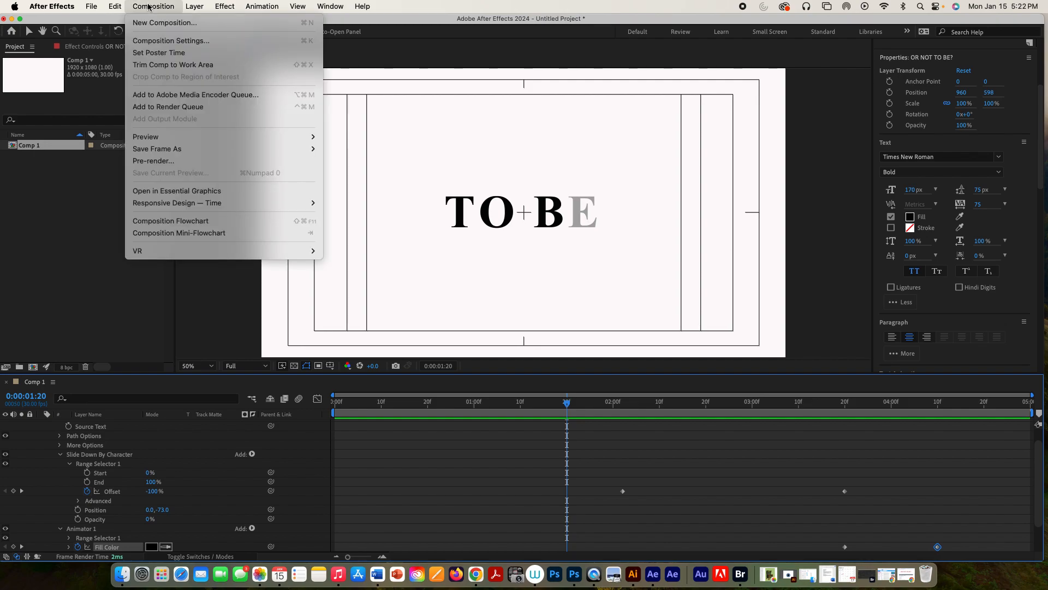
pyautogui.click(182, 107)
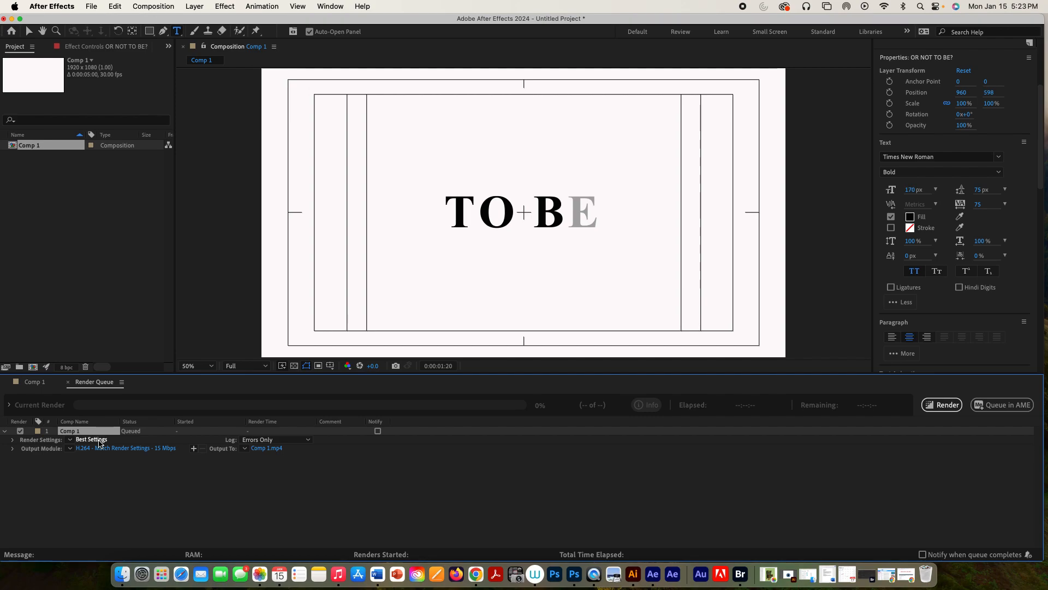
pyautogui.click(93, 439)
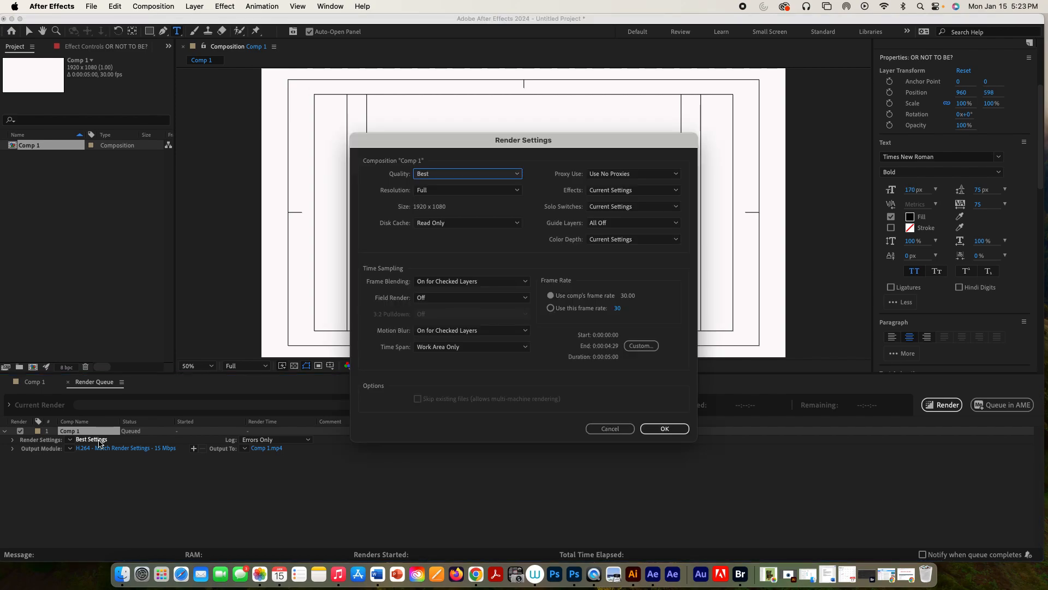
pyautogui.click(431, 191)
pyautogui.click(431, 191)
pyautogui.click(431, 193)
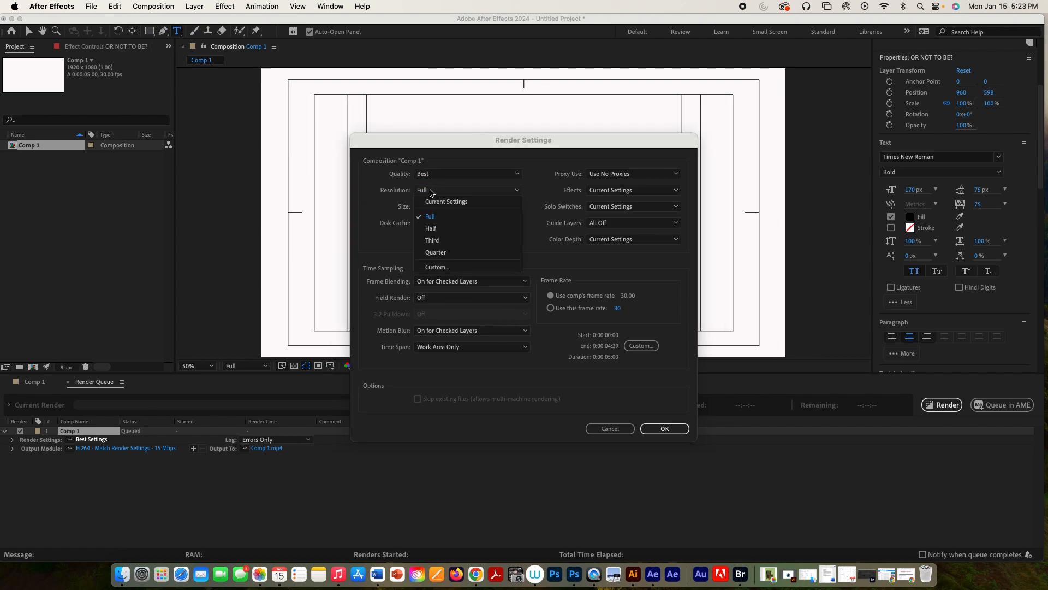
pyautogui.click(663, 430)
# Set the render output to an H.264 file named To be or not to be.mp4 on the iCloud Desktop and render it.
pyautogui.click(134, 447)
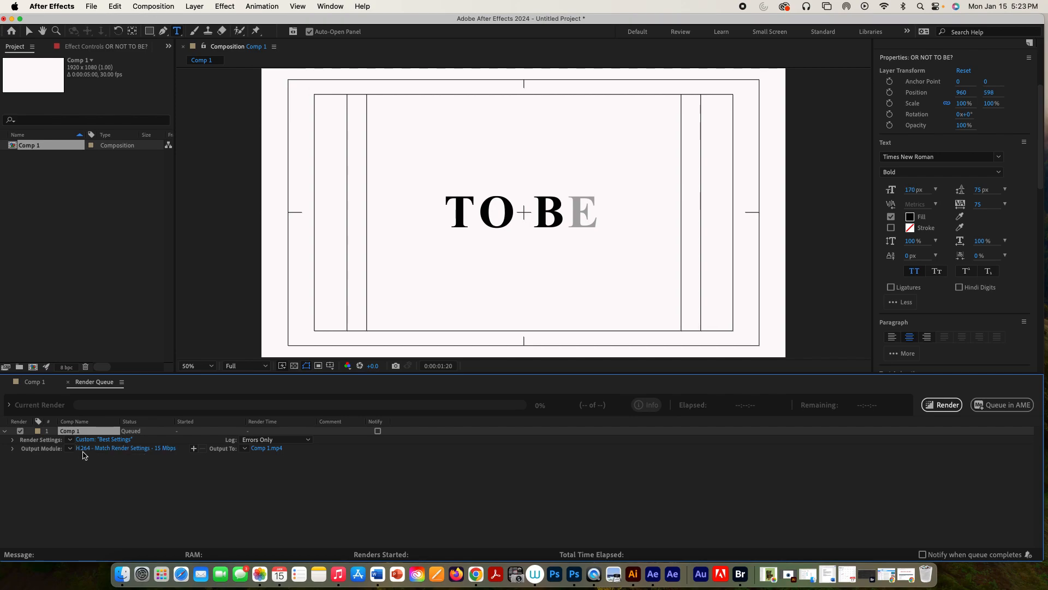
pyautogui.click(260, 451)
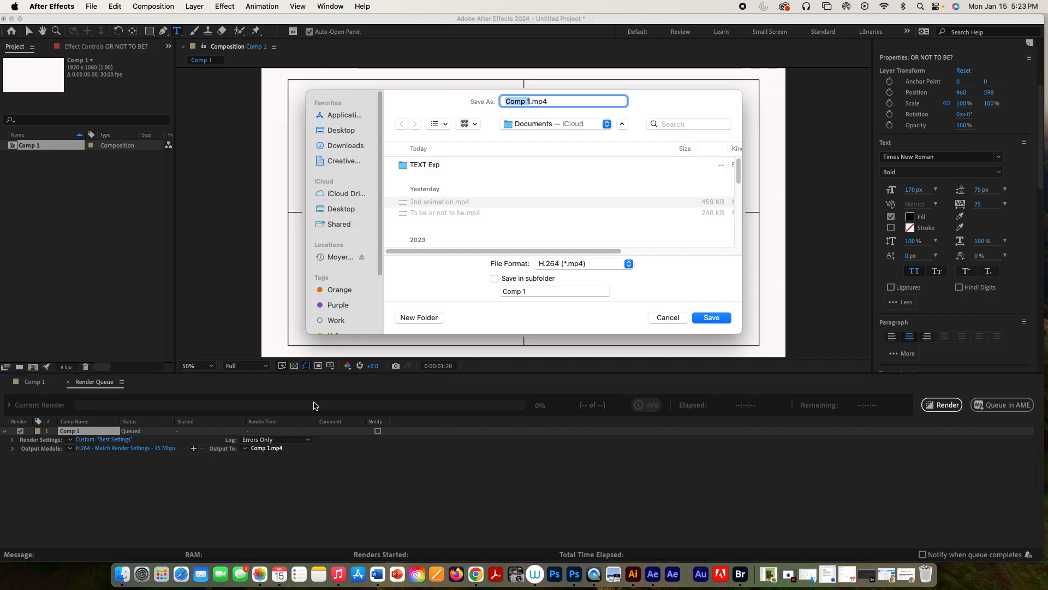
pyautogui.click(347, 210)
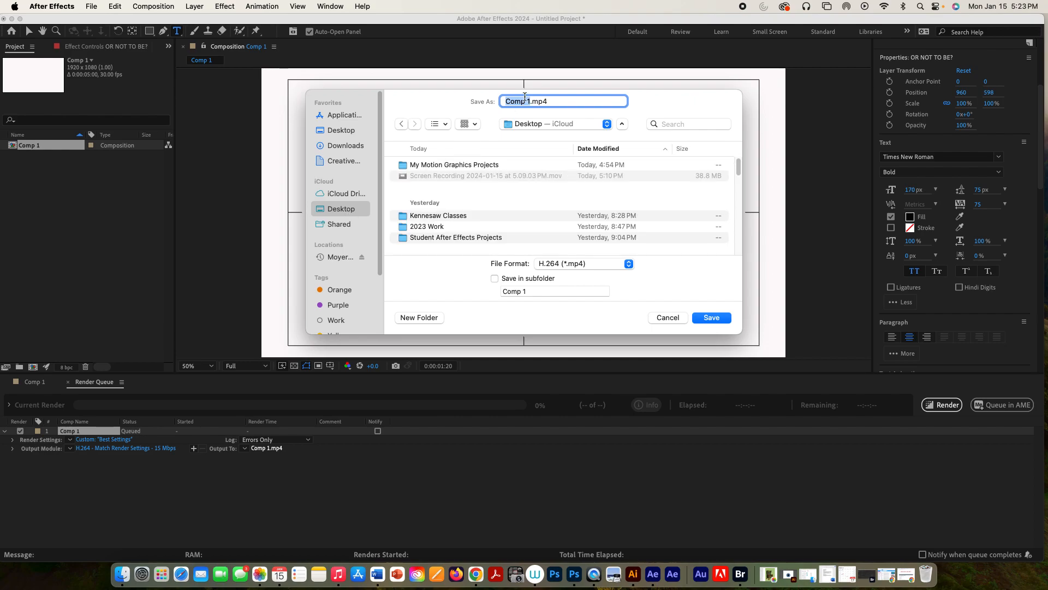
pyautogui.write('To be or not to be')
pyautogui.click(711, 318)
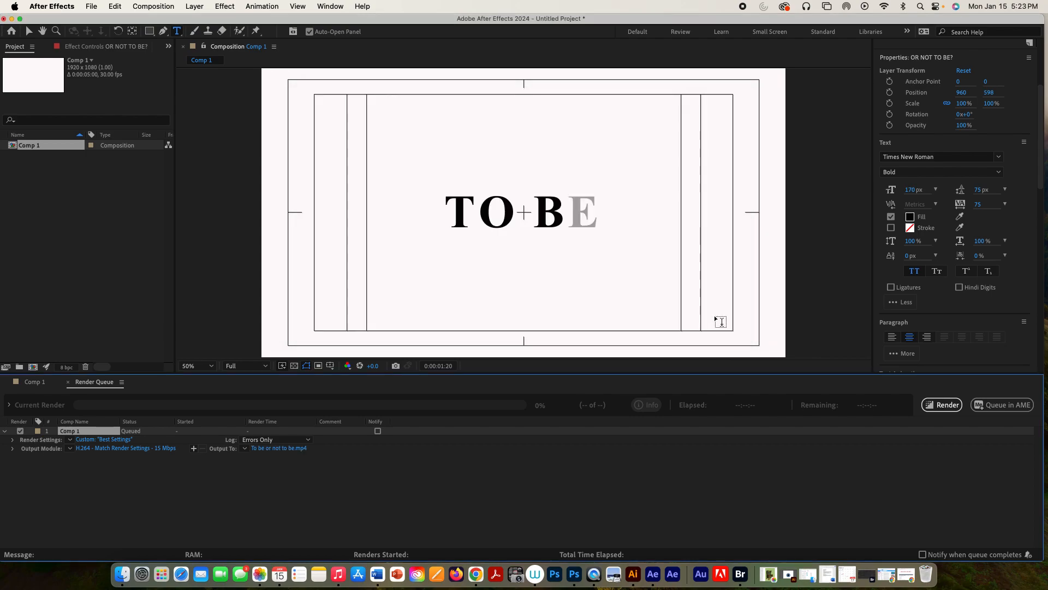
pyautogui.click(956, 406)
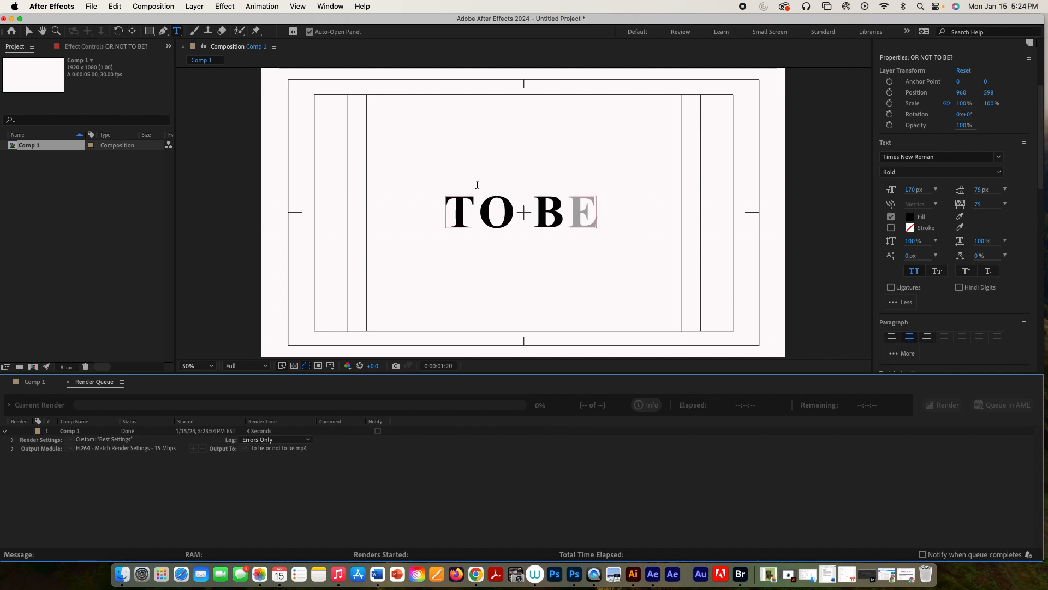
# Save the project as Untitled Project.aep in a new Desktop folder named "To or not to be".
pyautogui.click(94, 6)
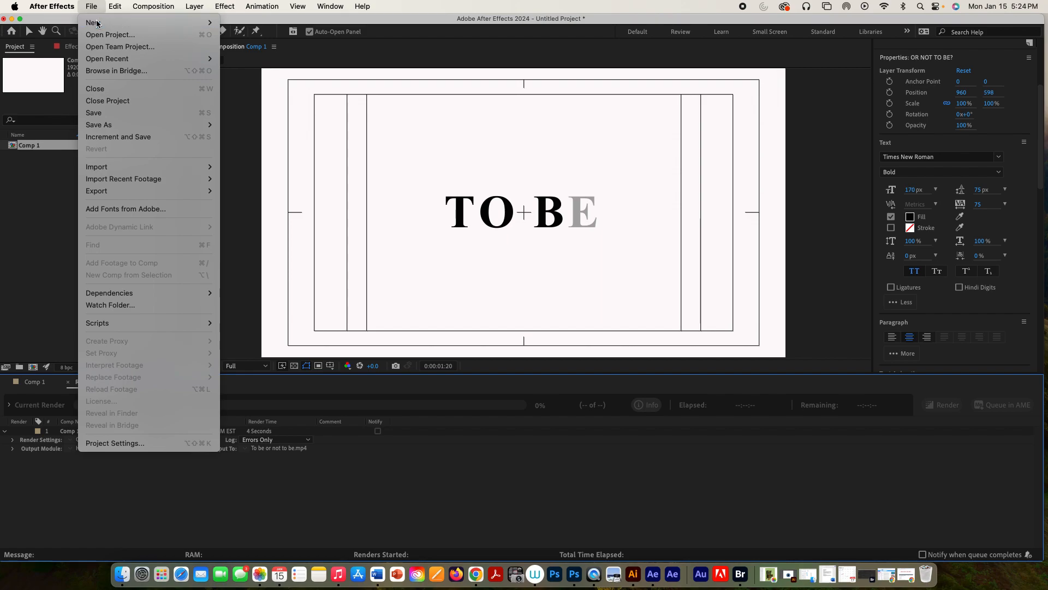
pyautogui.moveTo(97, 23)
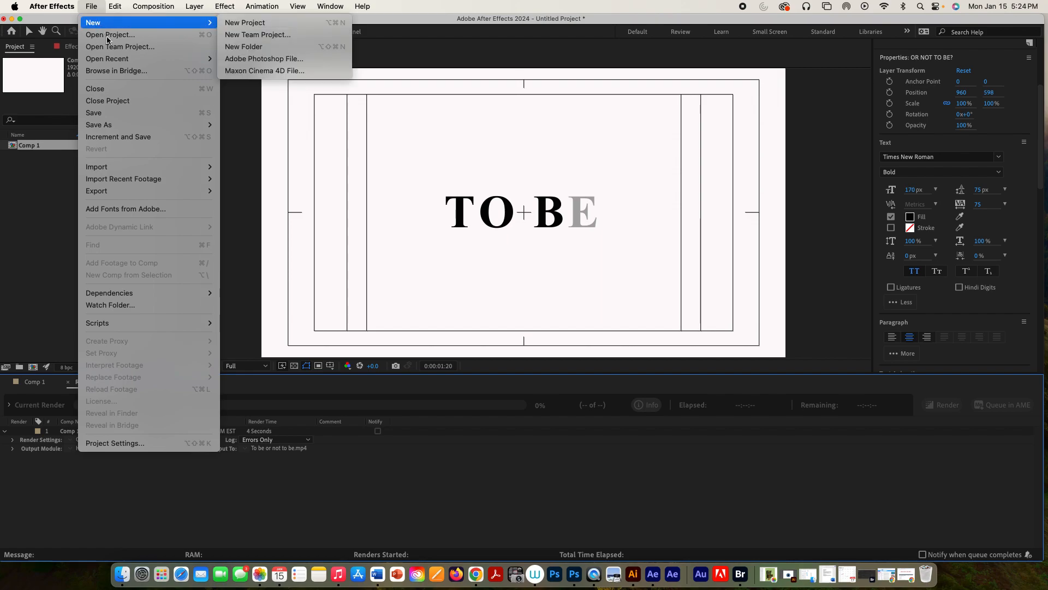
pyautogui.moveTo(149, 128)
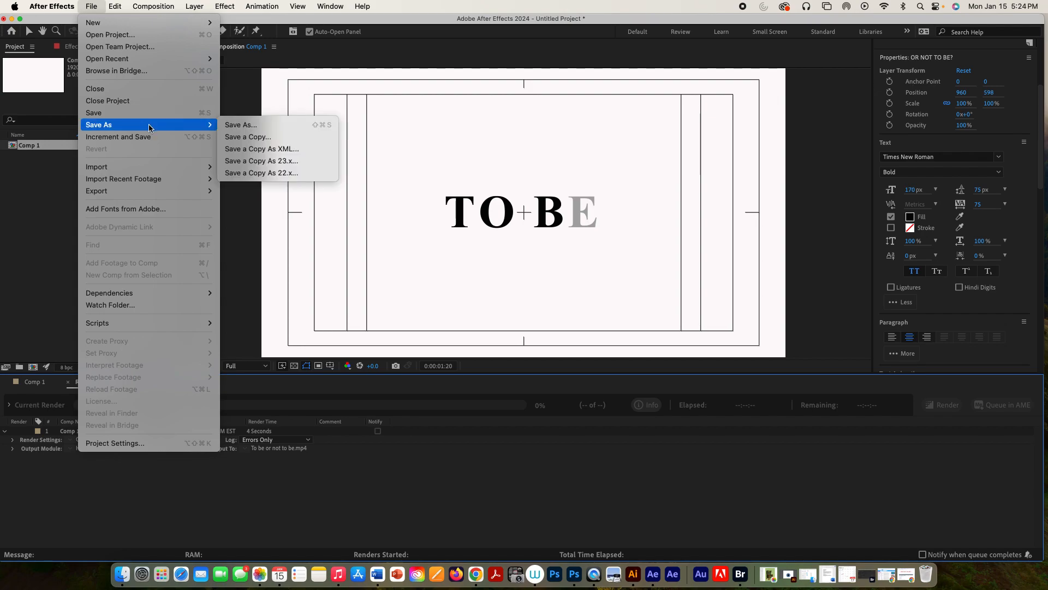
pyautogui.click(230, 125)
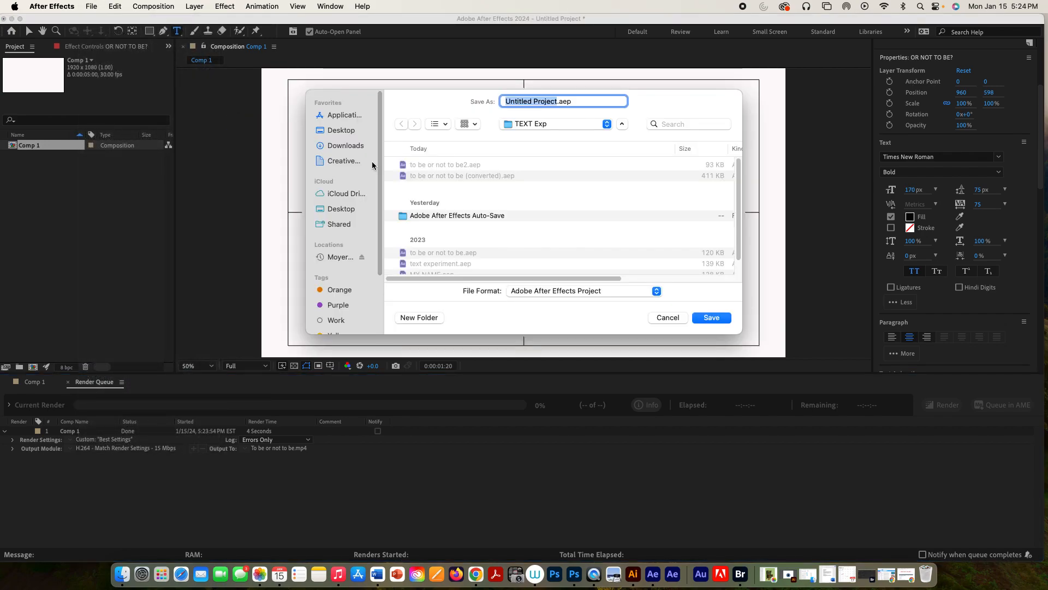
pyautogui.click(350, 210)
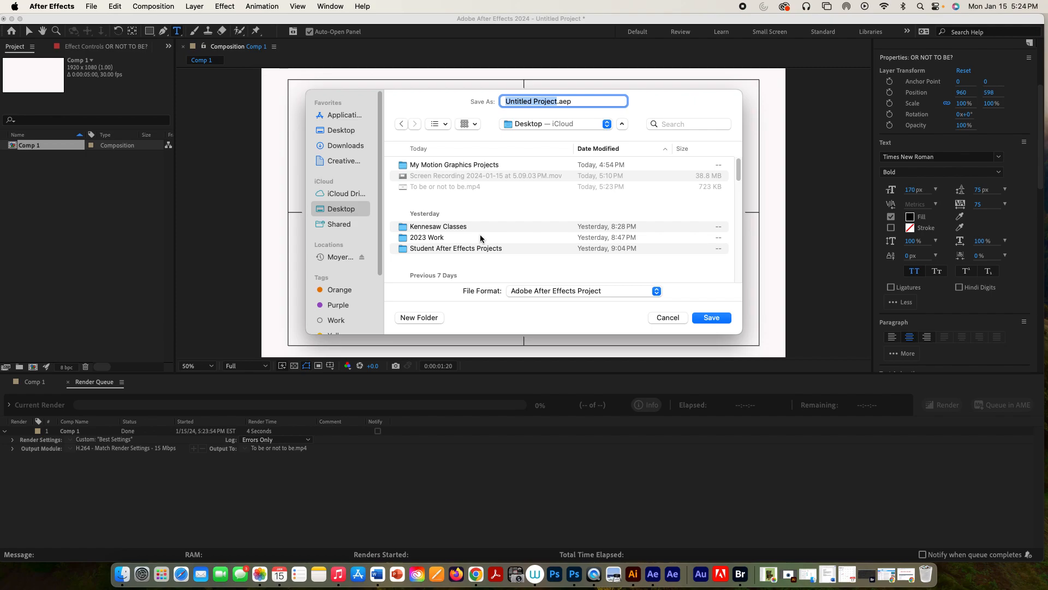
pyautogui.click(419, 318)
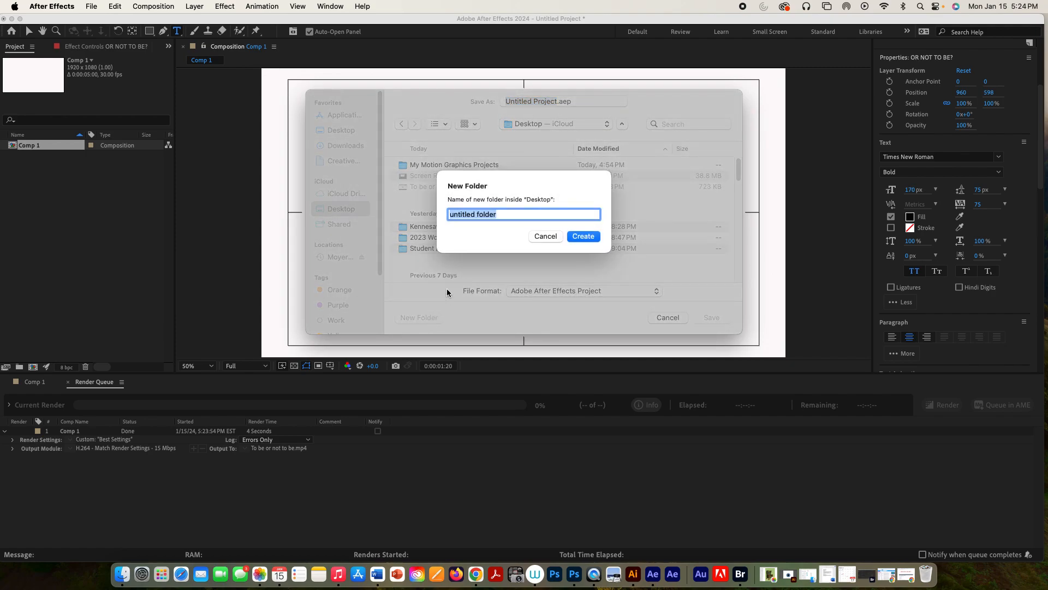
pyautogui.write('To cr n')
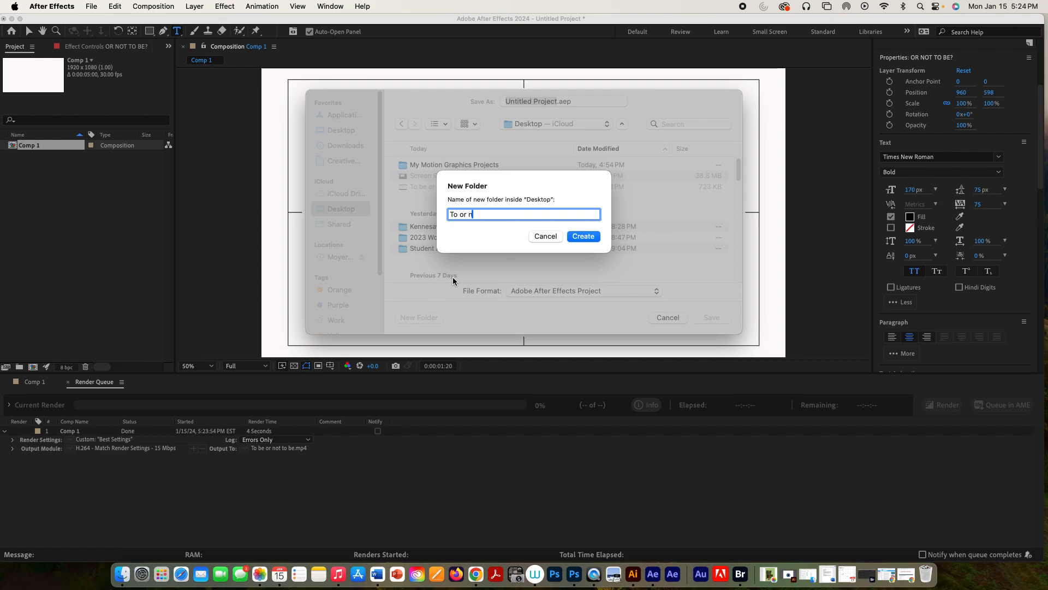
pyautogui.write('ot to be')
pyautogui.click(583, 236)
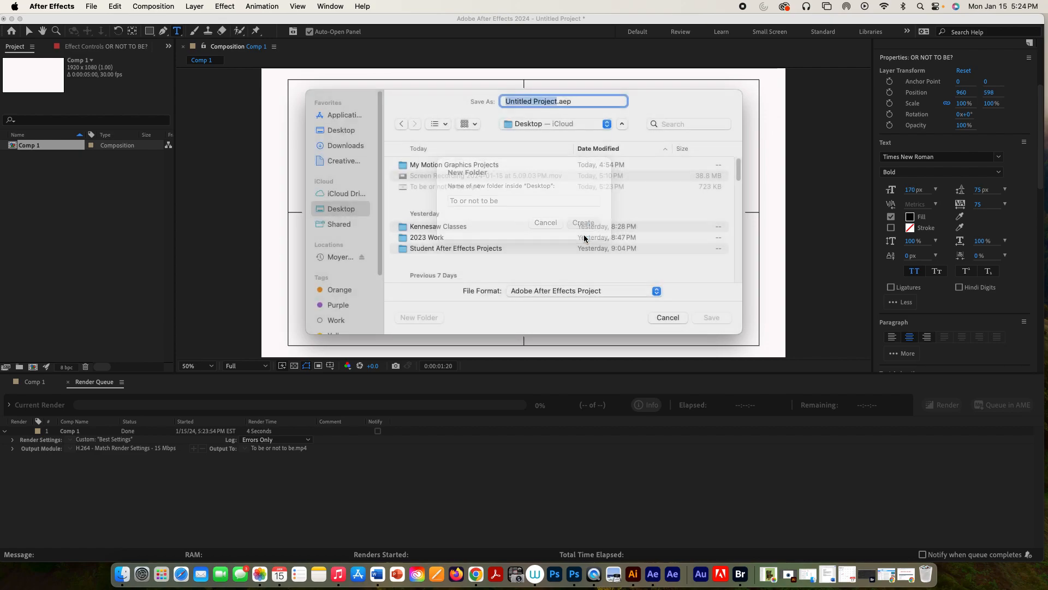
pyautogui.click(710, 317)
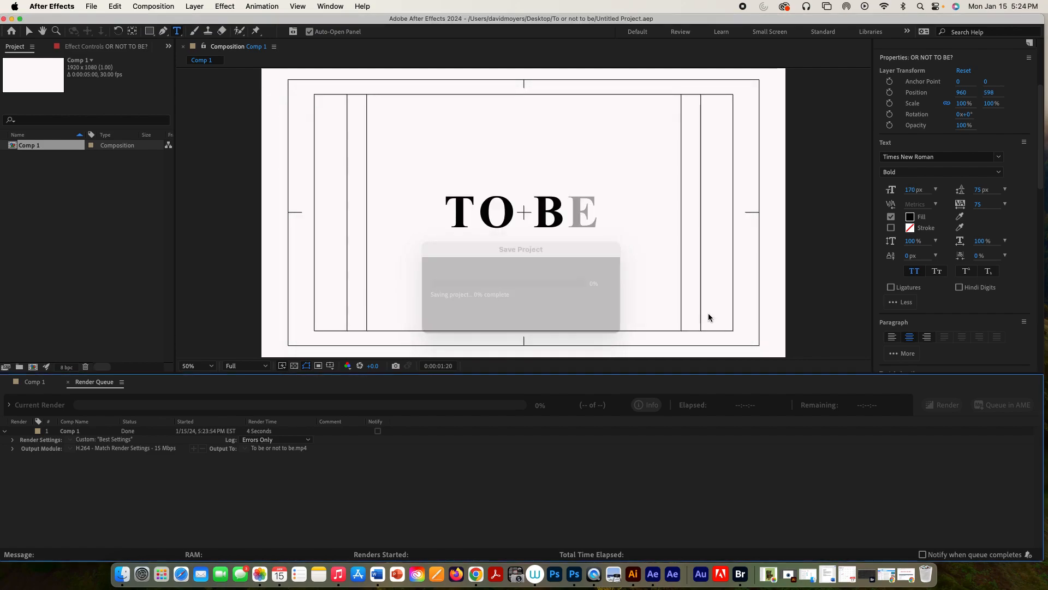